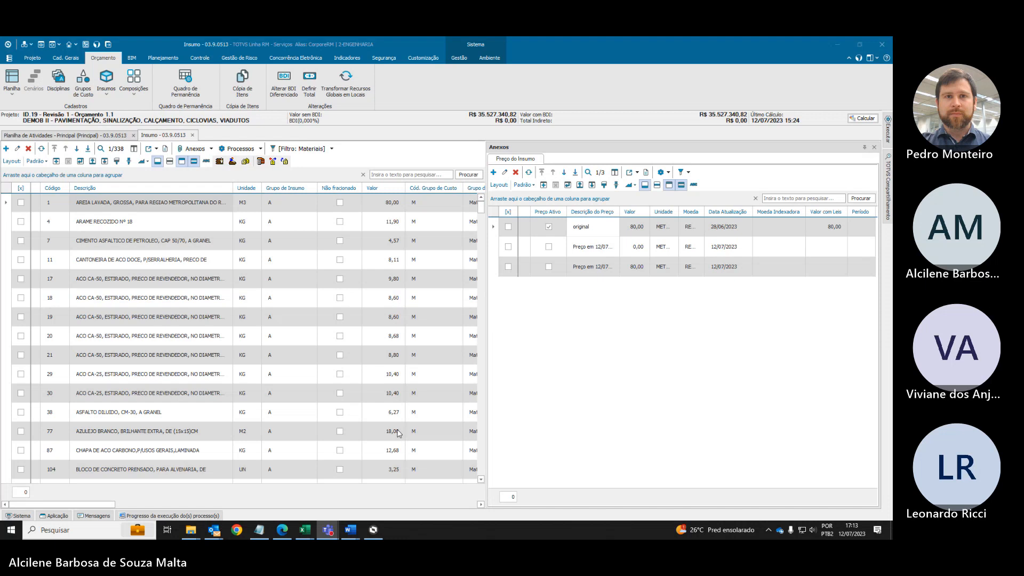
# Step: Open the record of insumo 1, Areia lavada, grossa, and show its linked Suprimentos/Faturamento products
pyautogui.click(139, 203)
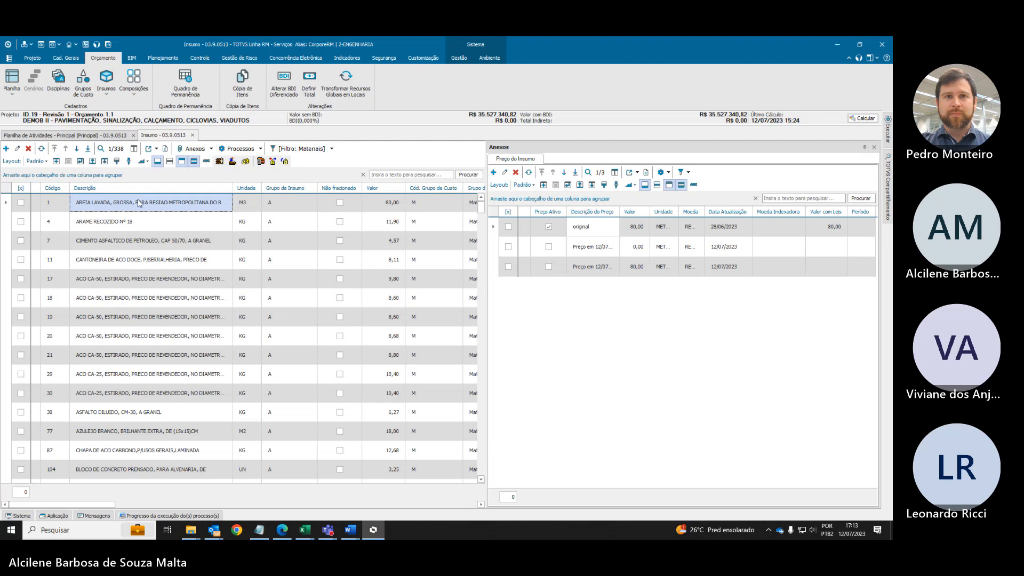
pyautogui.doubleClick(138, 202)
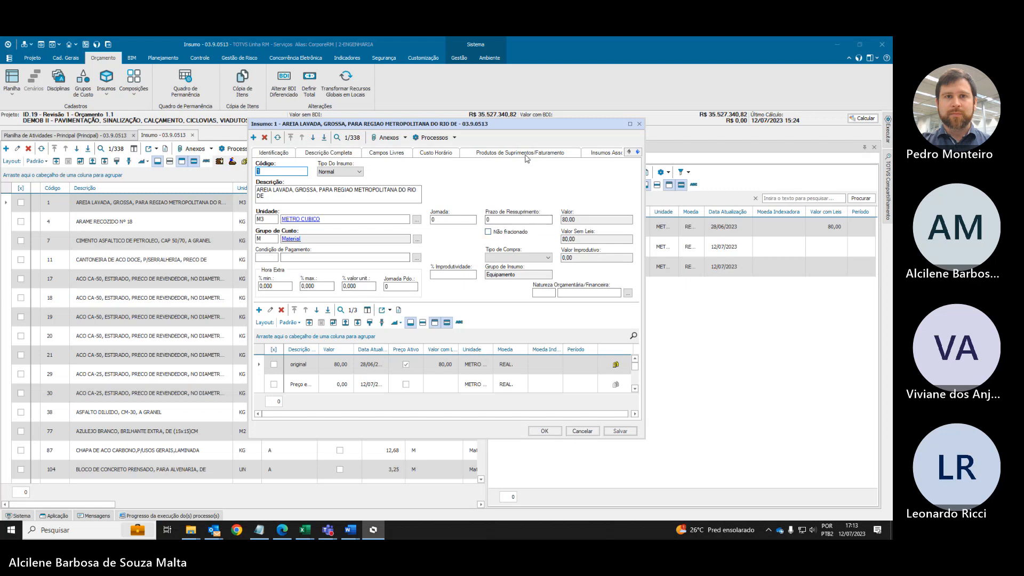
pyautogui.click(526, 156)
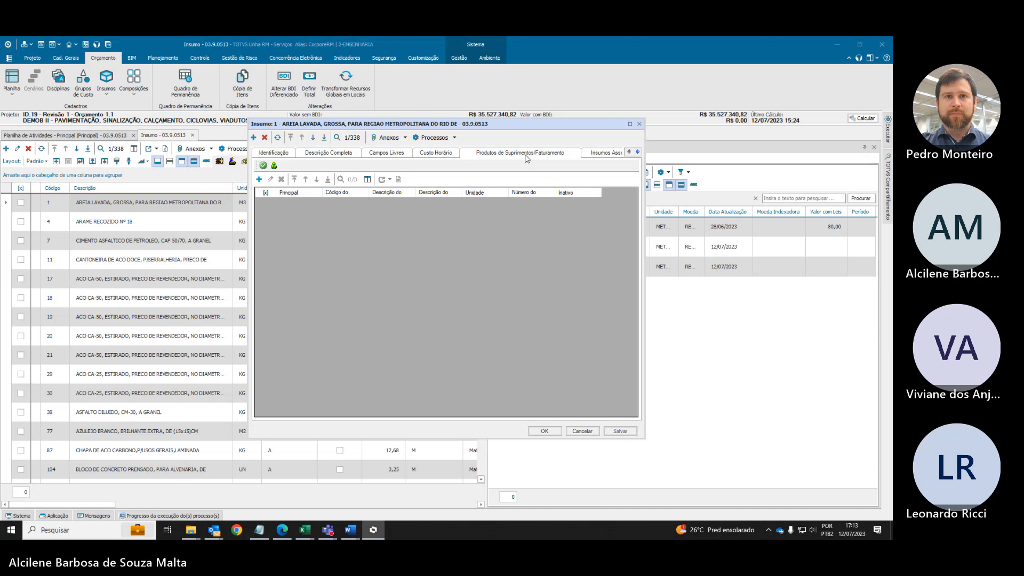
# Step: Start adding a linked product to the insumo and search the product catalogue by Nome Fantasia for "areia"
pyautogui.click(259, 180)
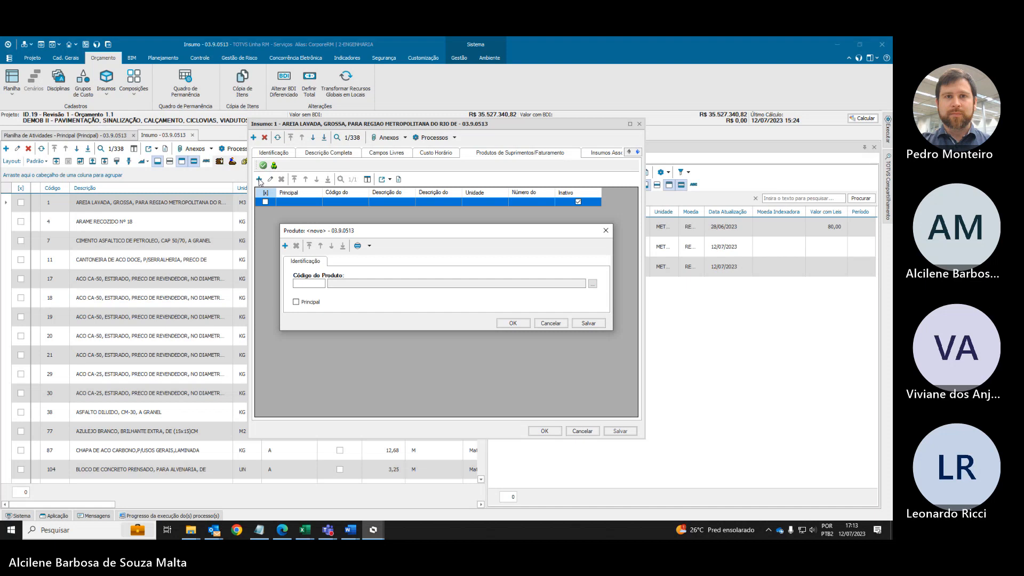
pyautogui.click(592, 284)
pyautogui.write('a')
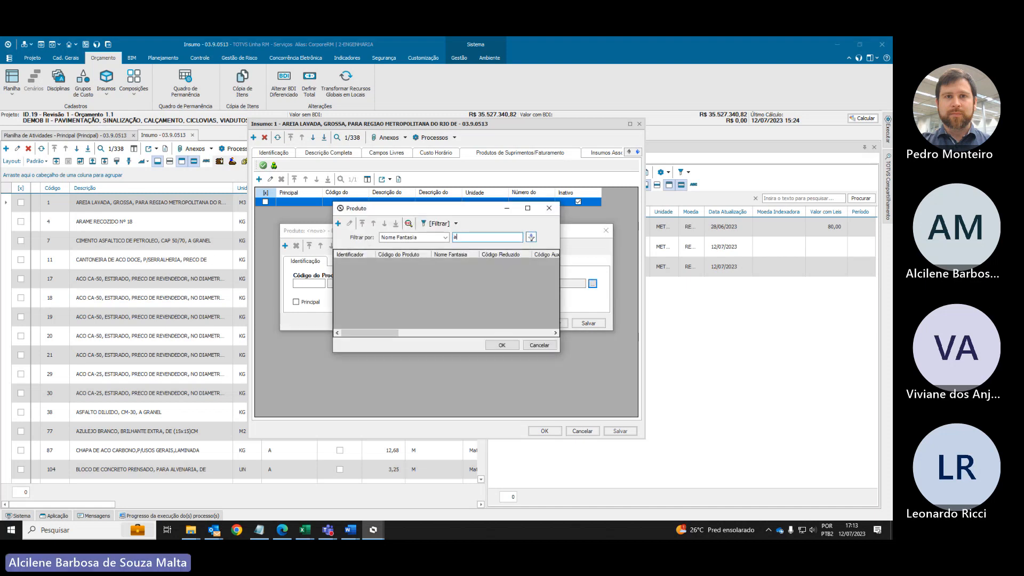
pyautogui.write('reia')
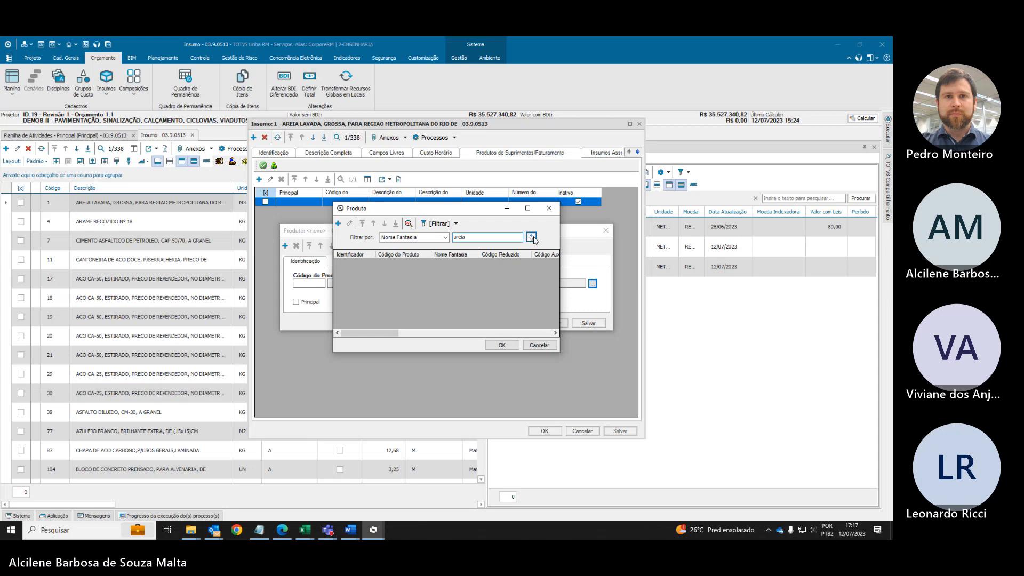
pyautogui.click(532, 237)
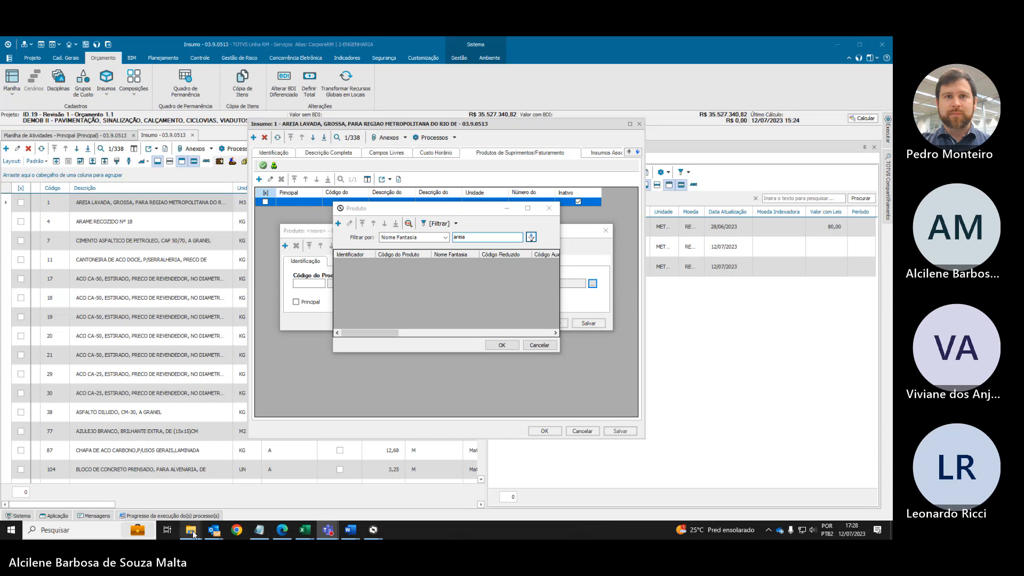
# Step: Switch to the Insumos 2022 08.xlsx workbook in Excel and look through its codes, descriptions, units and prices
pyautogui.moveTo(188, 530)
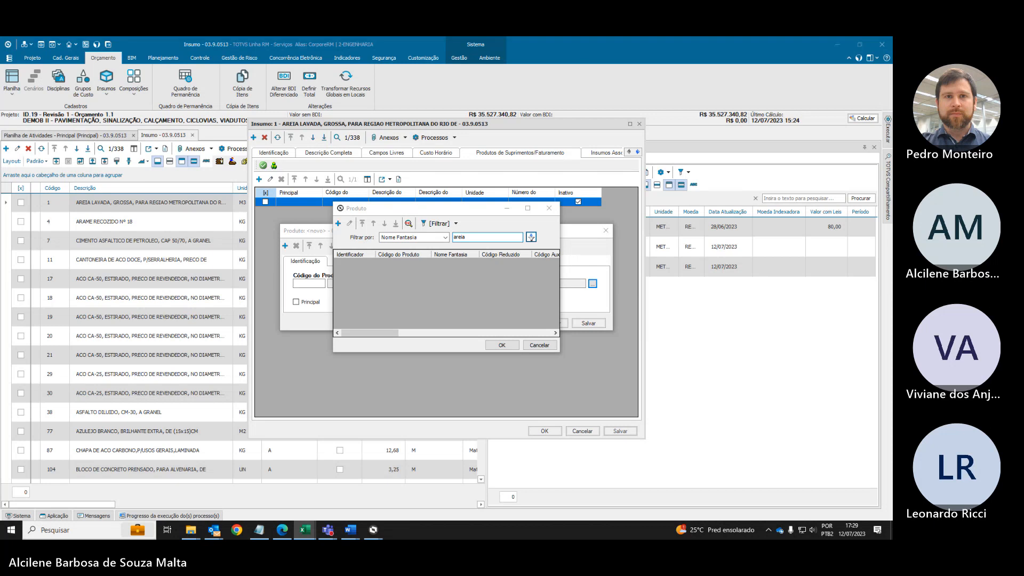
pyautogui.moveTo(578, 62); pyautogui.dragTo(462, 79)
pyautogui.click(524, 78)
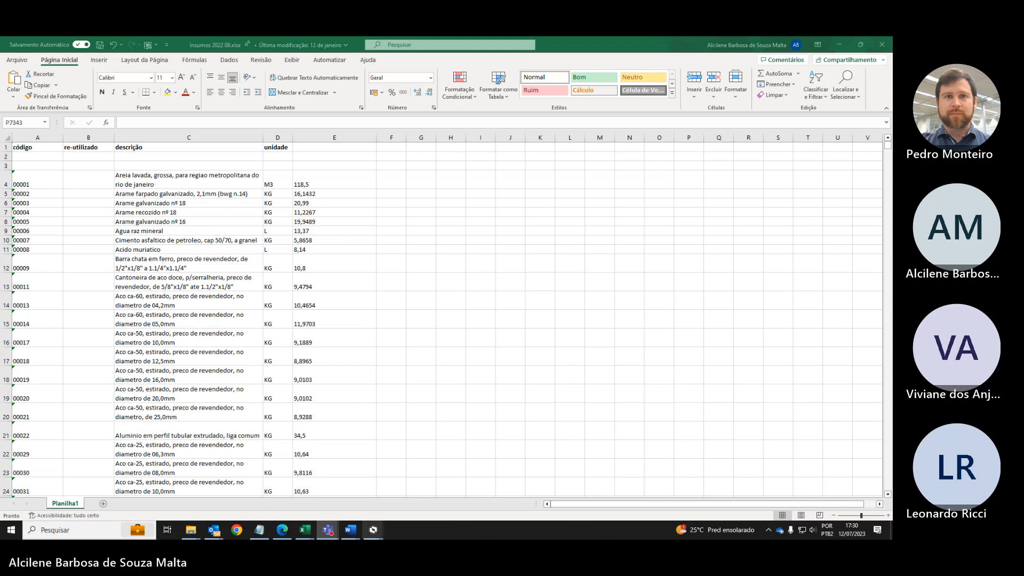
pyautogui.moveTo(350, 531)
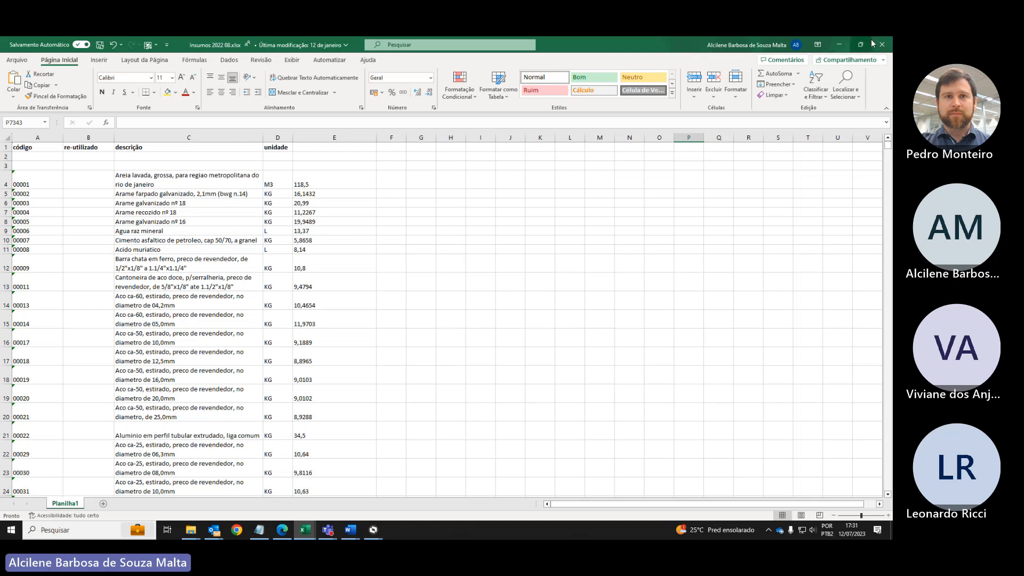
pyautogui.scroll(-4, 255, 366)
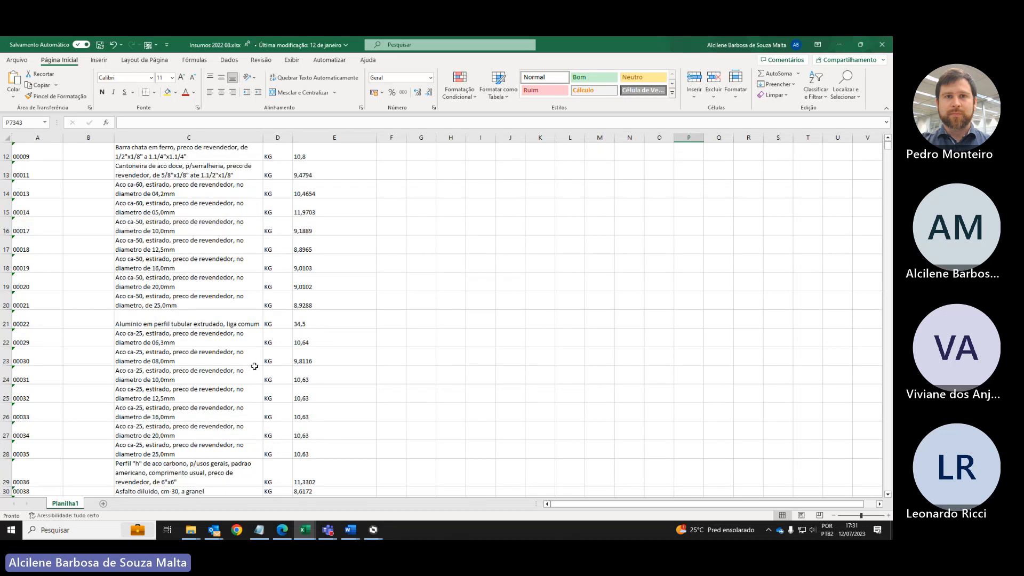
pyautogui.scroll(-11, 254, 367)
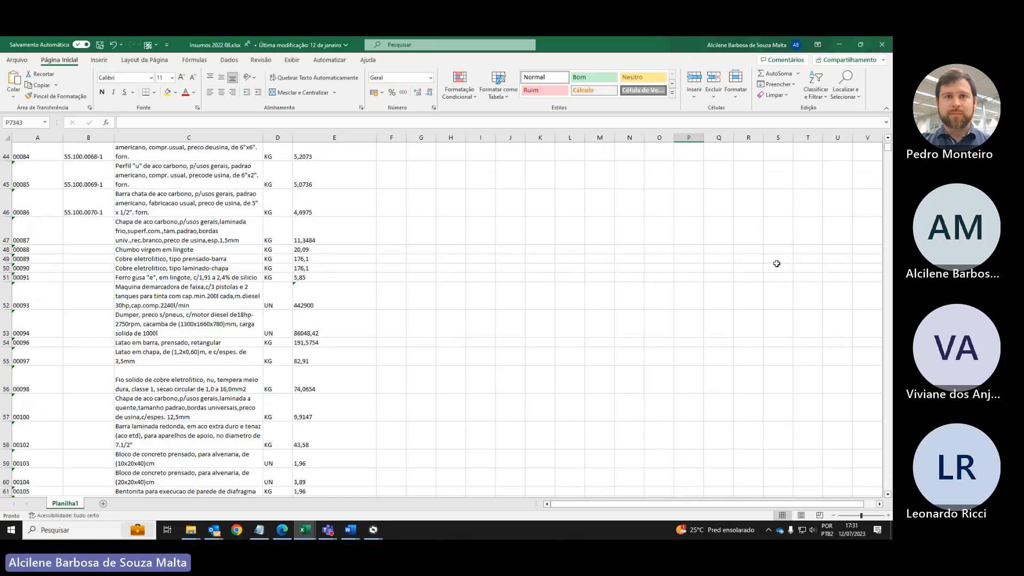
pyautogui.scroll(-2, 106, 336)
# Step: Find code 1999 in the worksheet, select its whole row and look over the mao-de-obra items above it
pyautogui.click(111, 290)
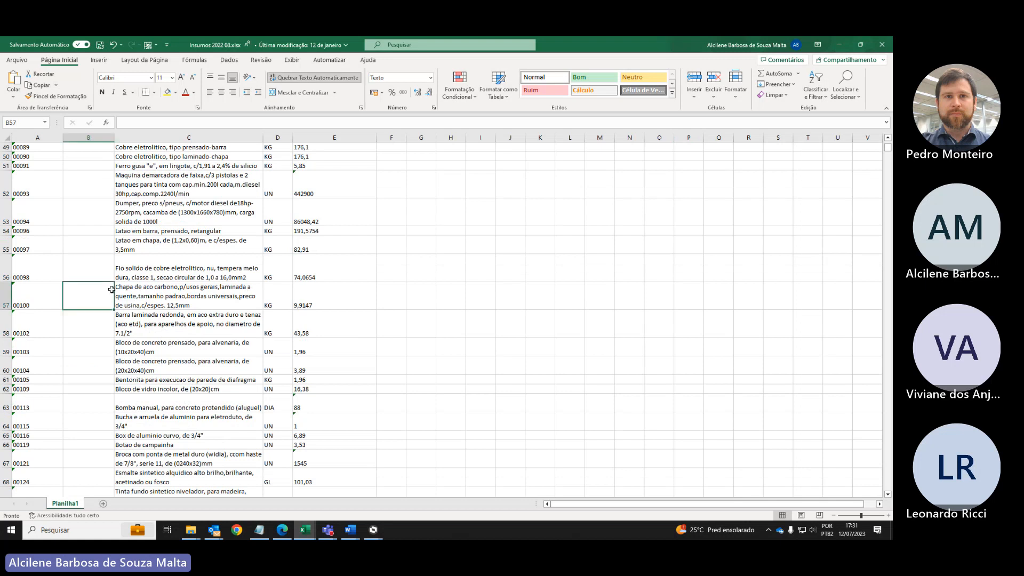
pyautogui.hotkey('ctrl', 'l')
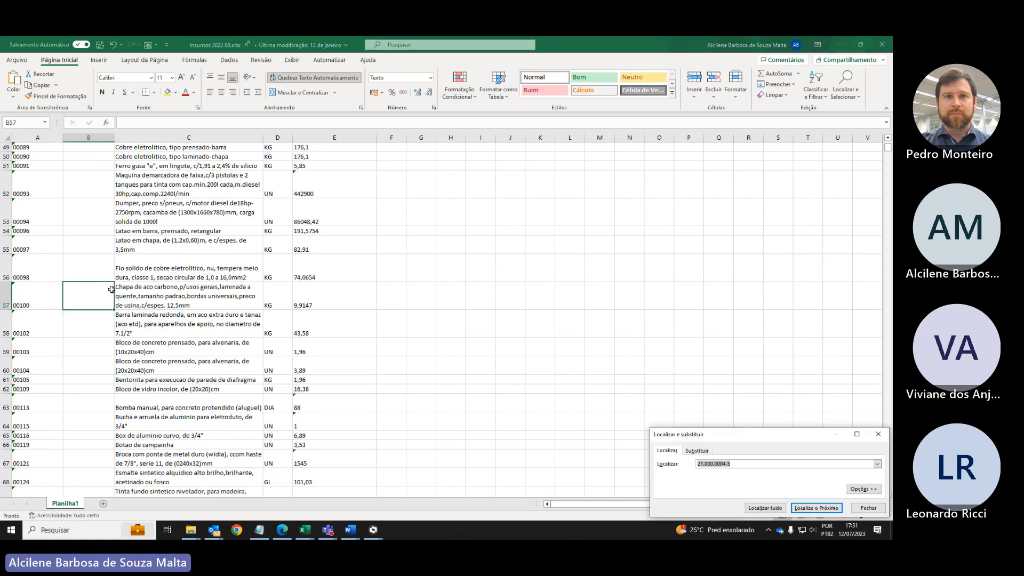
pyautogui.write('1999')
pyautogui.press('Return')
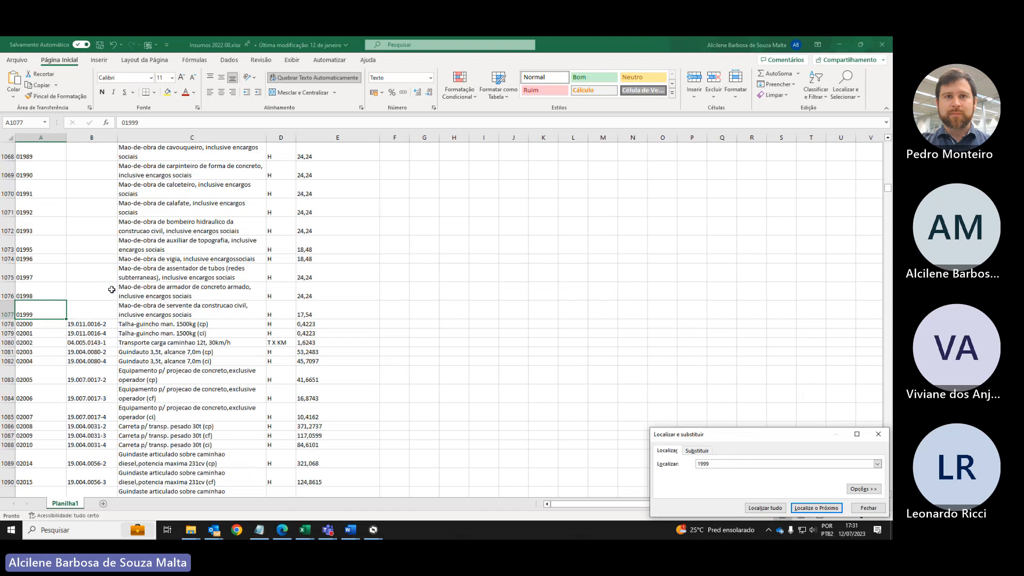
pyautogui.click(7, 310)
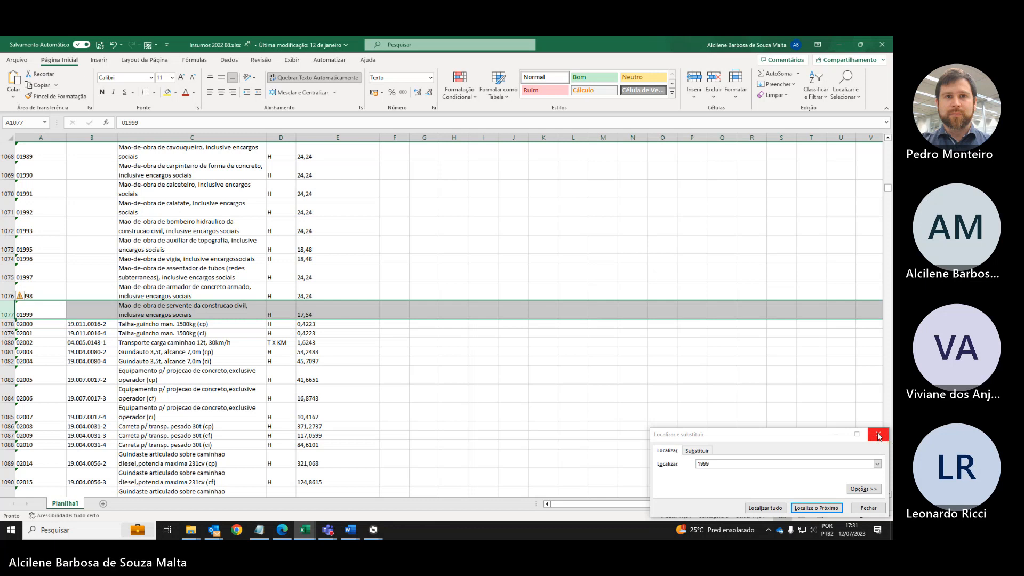
pyautogui.click(879, 437)
pyautogui.scroll(3, 148, 364)
pyautogui.scroll(8, 148, 363)
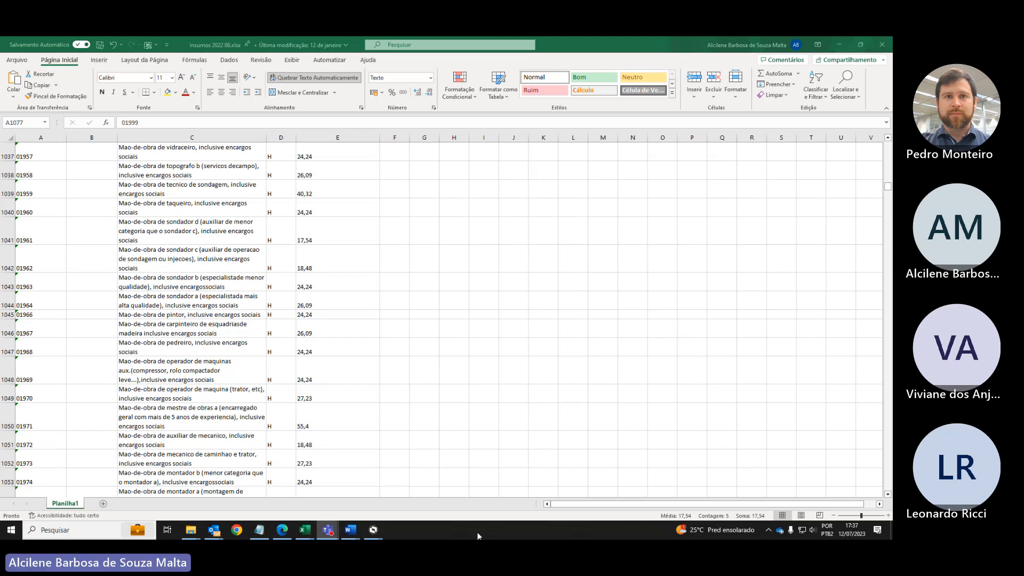
# Step: Switch back to TOTVS Linha RM and cancel the product search and the new product link for insumo 1
pyautogui.moveTo(374, 530)
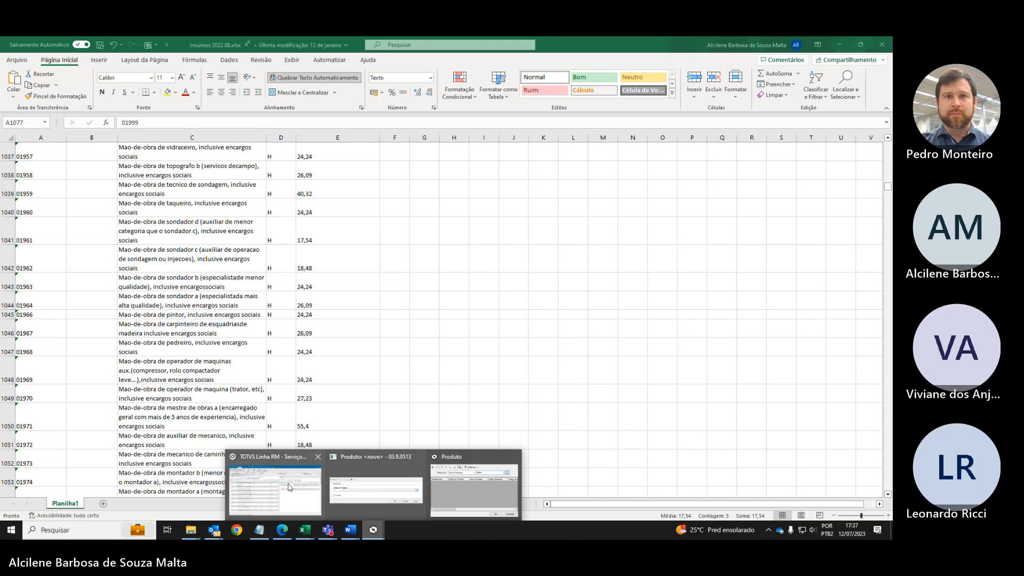
pyautogui.click(486, 469)
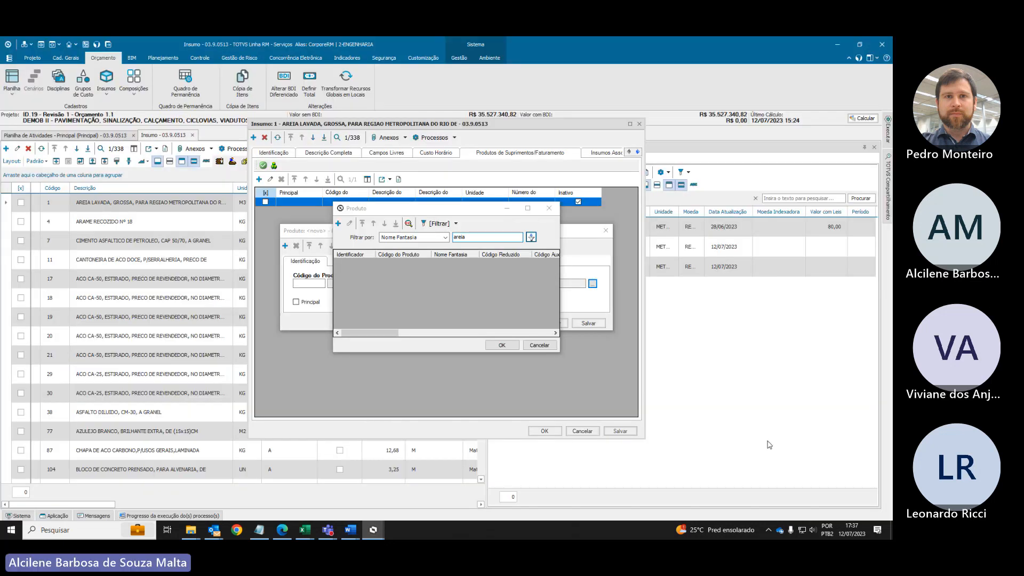
pyautogui.click(535, 344)
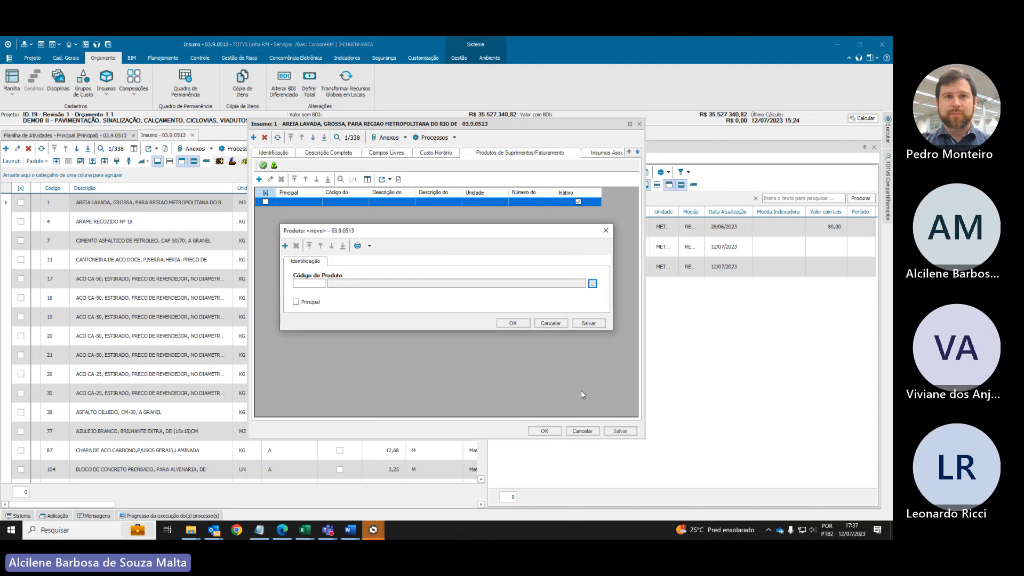
pyautogui.click(557, 325)
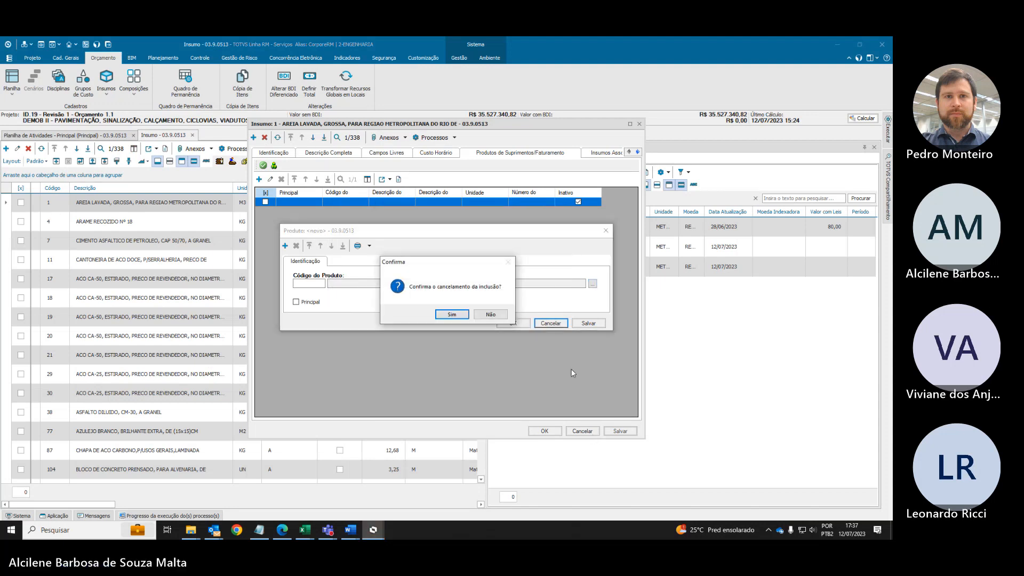
pyautogui.click(453, 318)
pyautogui.click(582, 431)
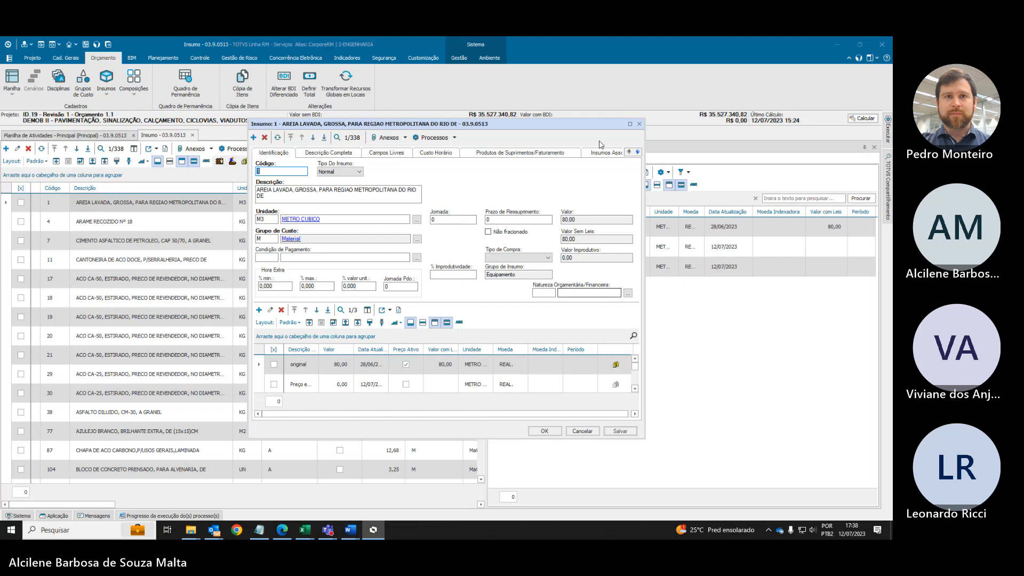
# Step: Check the processes available in the record of insumo 1, close it and display the project's import options
pyautogui.click(456, 137)
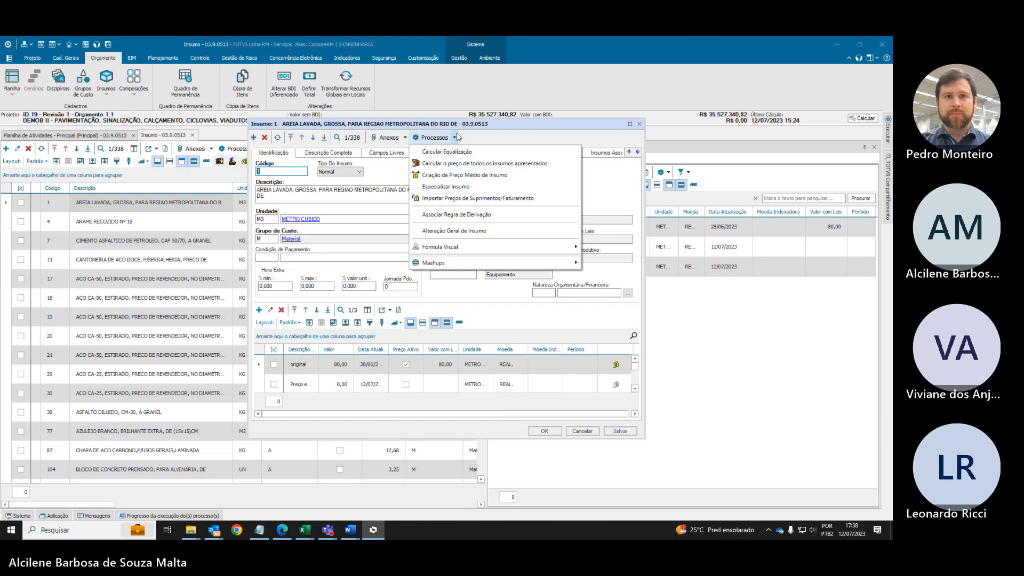
pyautogui.click(587, 432)
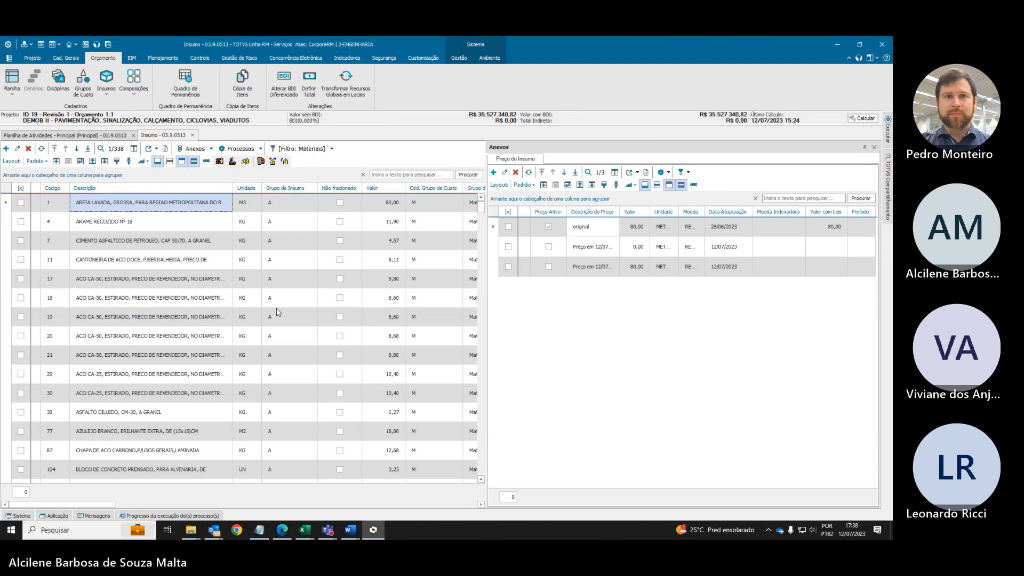
pyautogui.click(31, 57)
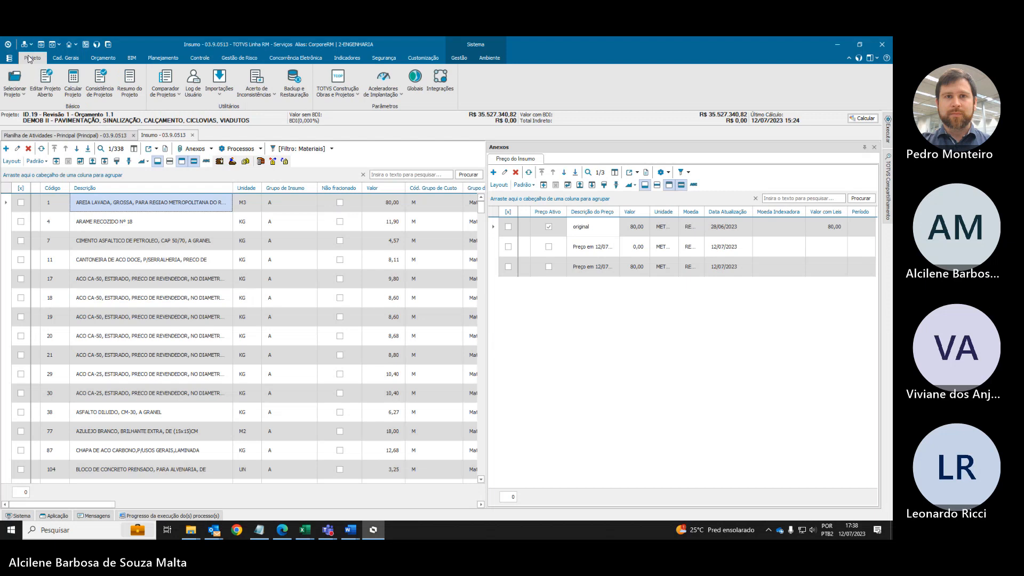
pyautogui.click(219, 94)
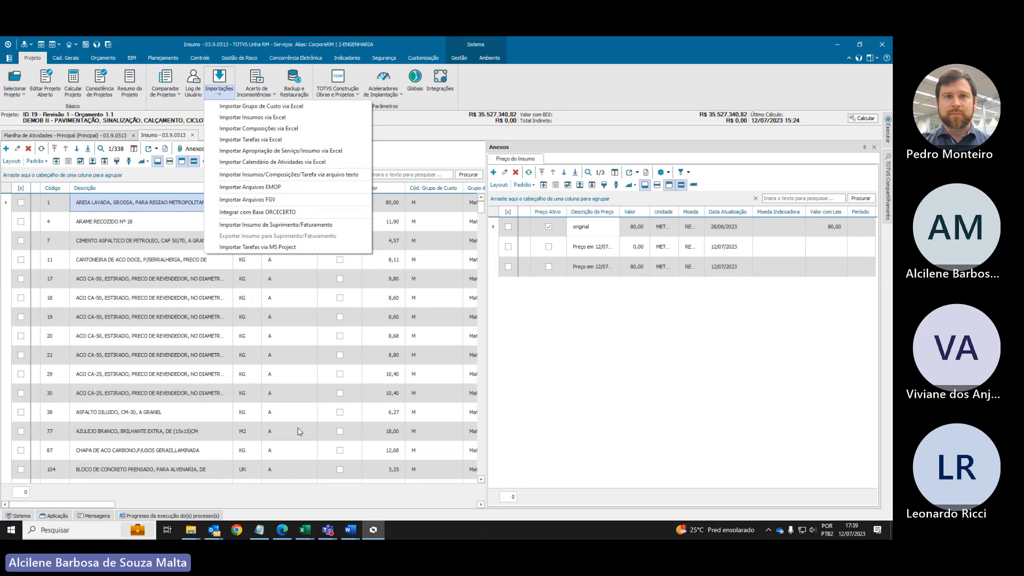
# Step: Switch to the Insumos 2022 08.xlsx workbook in Excel and select the whole row of code 00001, Areia lavada
pyautogui.click(310, 534)
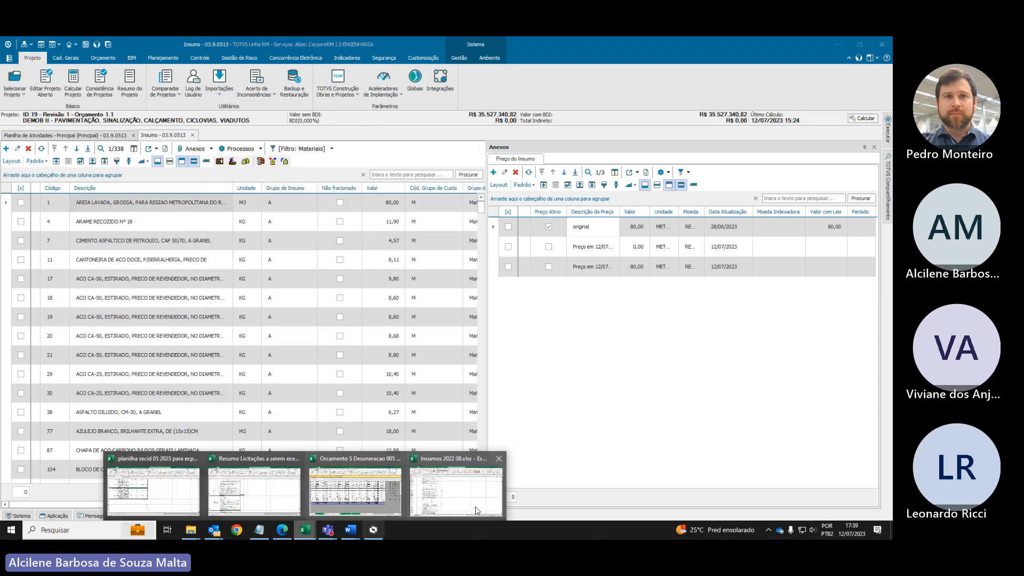
pyautogui.click(490, 507)
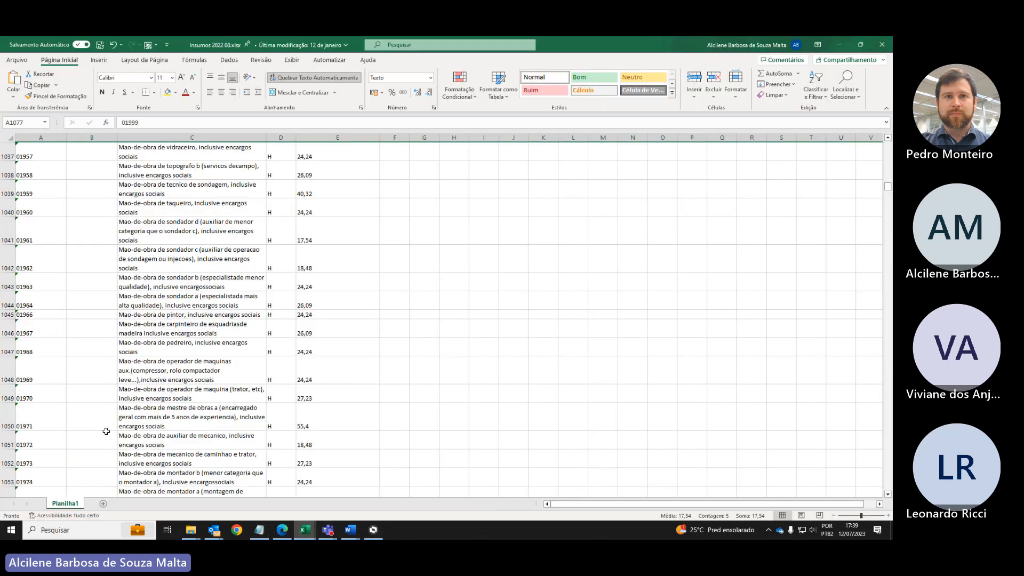
pyautogui.scroll(7, 94, 431)
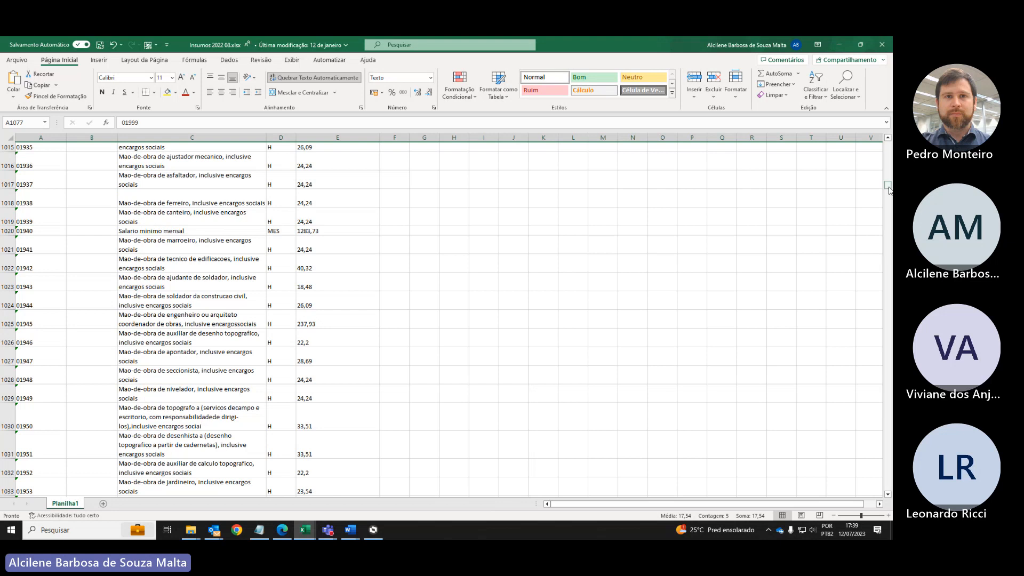
pyautogui.moveTo(887, 185); pyautogui.dragTo(888, 143)
pyautogui.scroll(4, 174, 374)
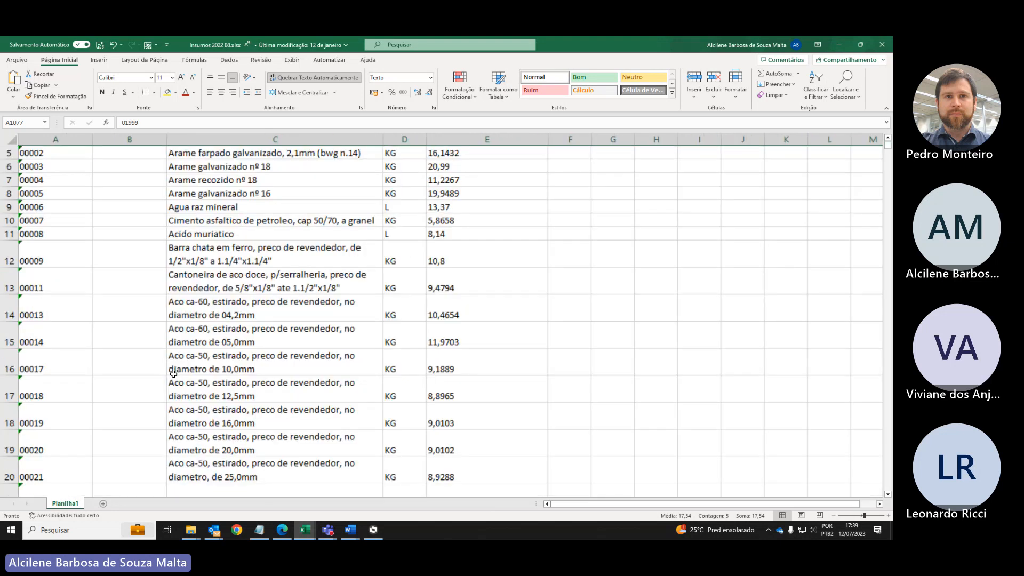
pyautogui.scroll(2, 173, 374)
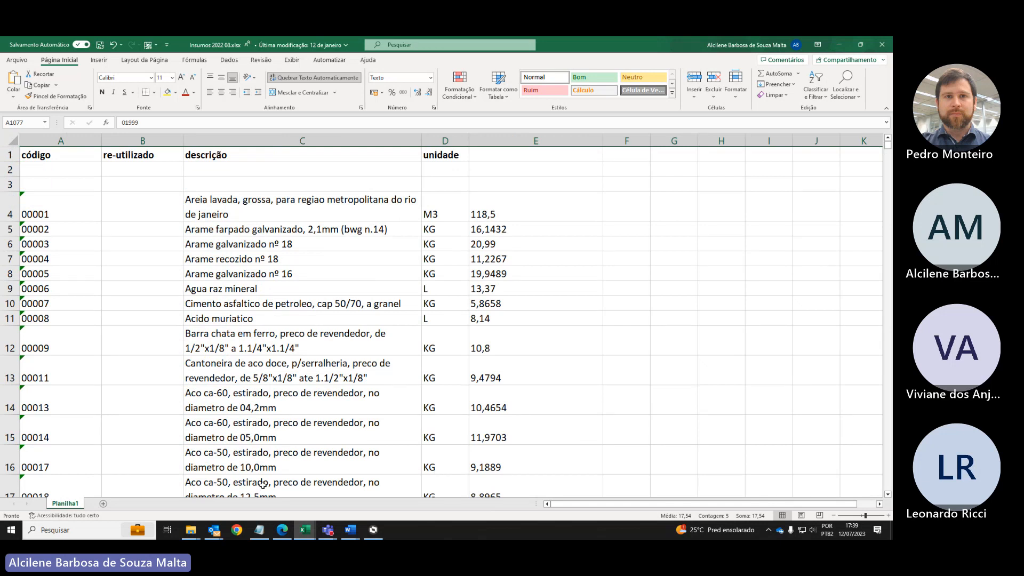
pyautogui.click(243, 202)
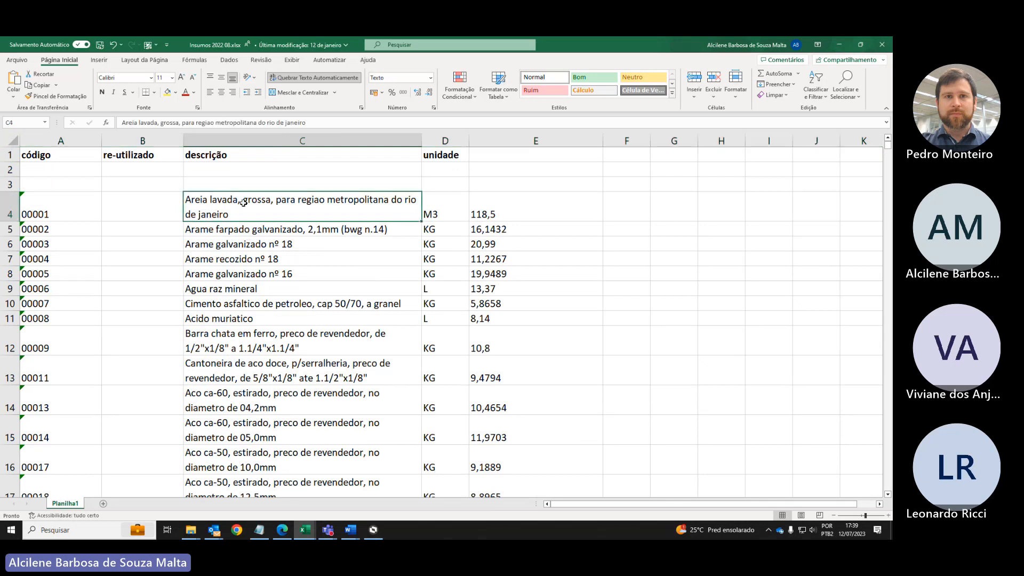
pyautogui.click(9, 207)
# Step: Return to the insumo list in TOTVS Linha RM
pyautogui.moveTo(331, 528)
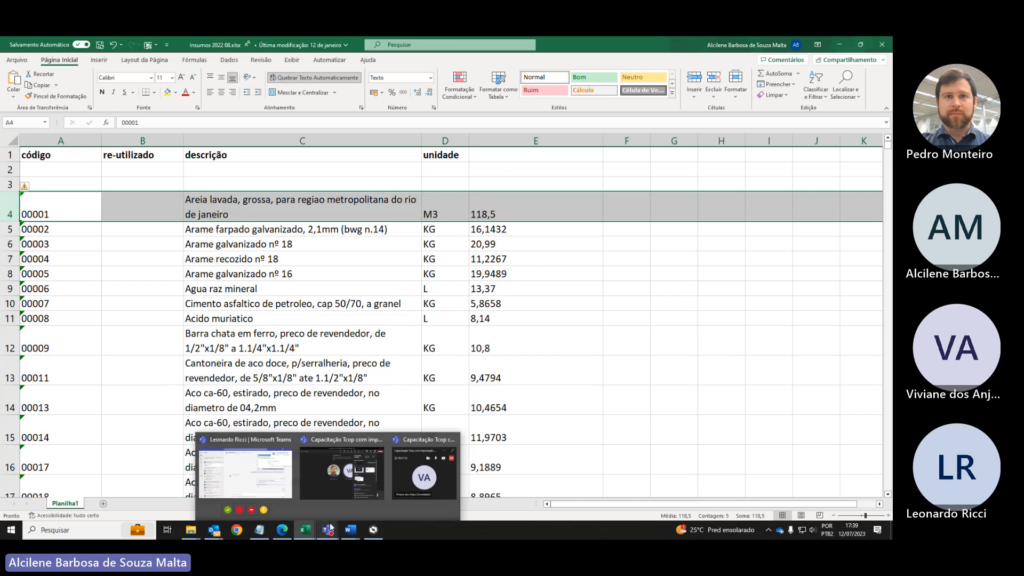
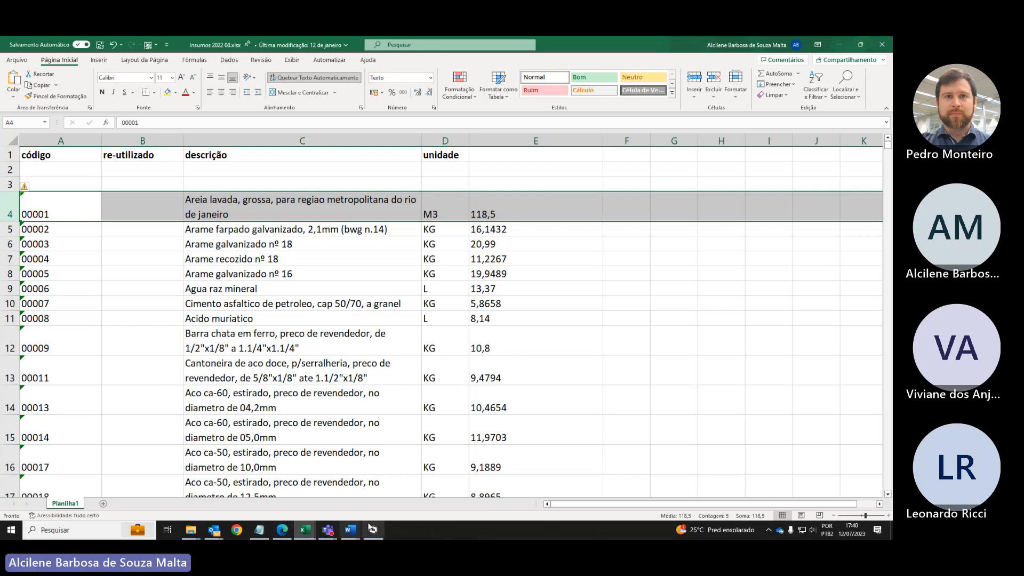
pyautogui.moveTo(373, 529)
pyautogui.click(396, 493)
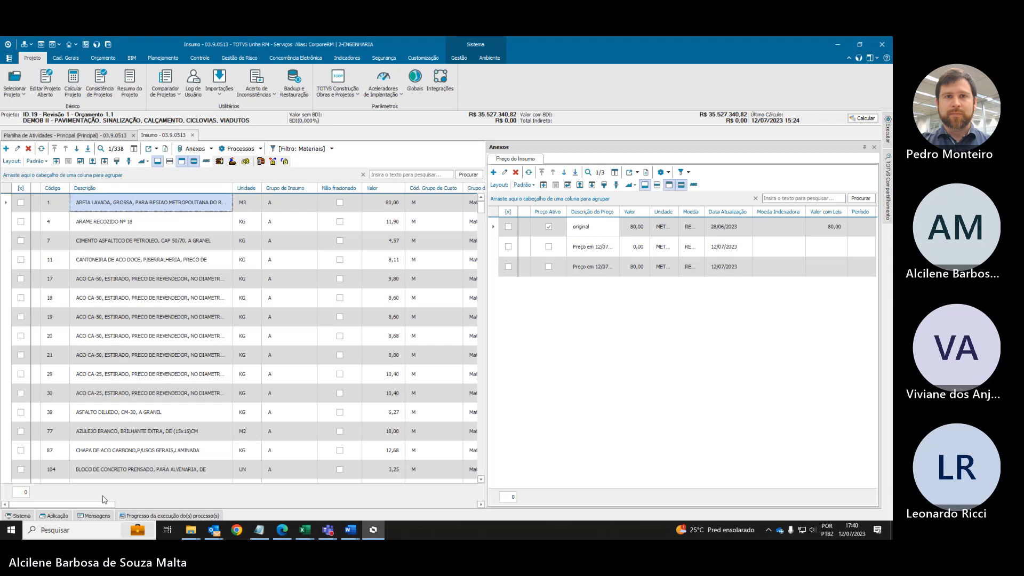
# Step: Check the Insumos 2022 08.xlsx price list in Excel and return to the insumo list in TOTVS Linha RM
pyautogui.moveTo(100, 504)
pyautogui.mouseDown()
pyautogui.moveTo(210, 506)
pyautogui.moveTo(97, 506)
pyautogui.mouseUp()
pyautogui.moveTo(304, 530)
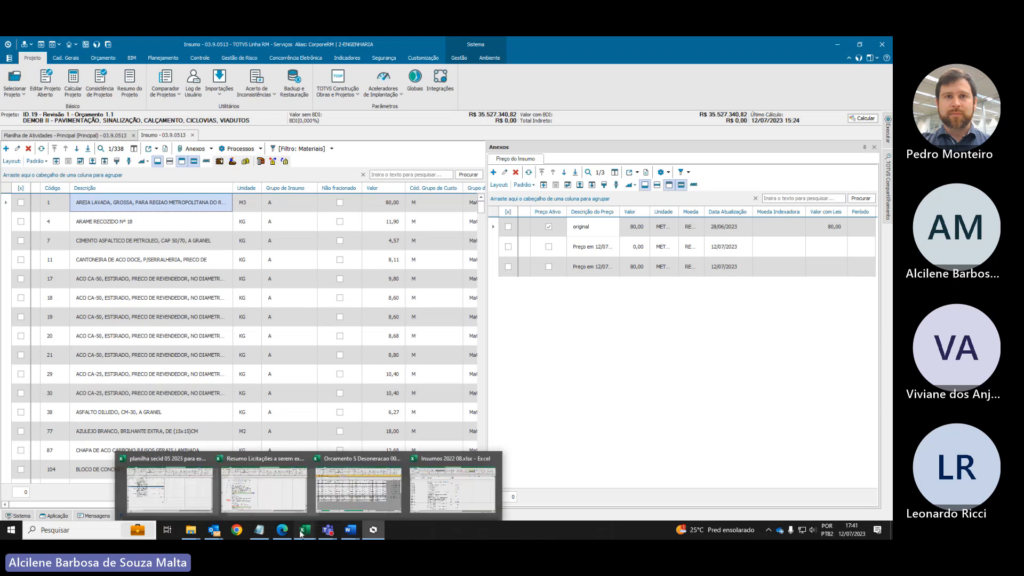
pyautogui.click(446, 474)
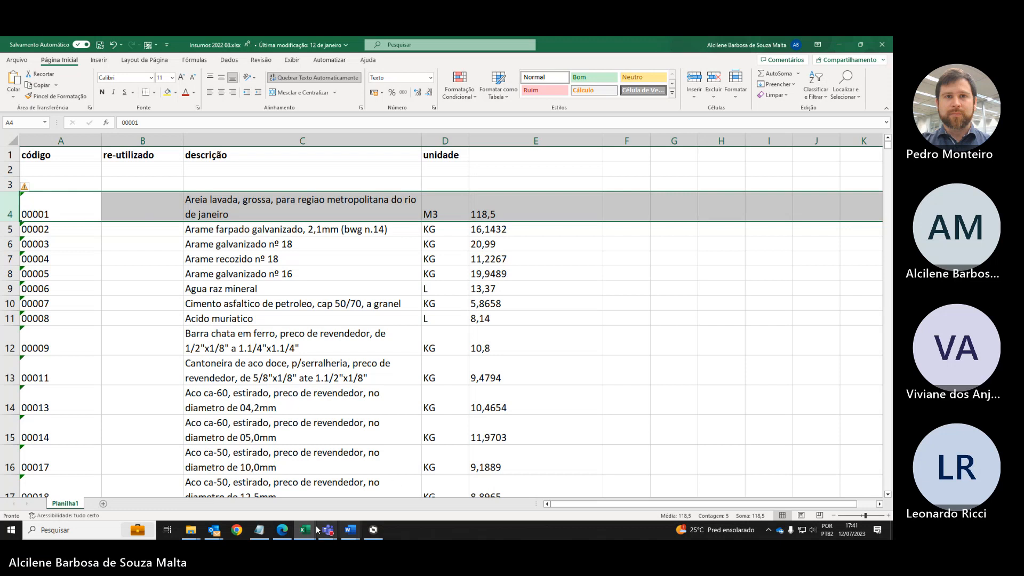
pyautogui.moveTo(373, 529)
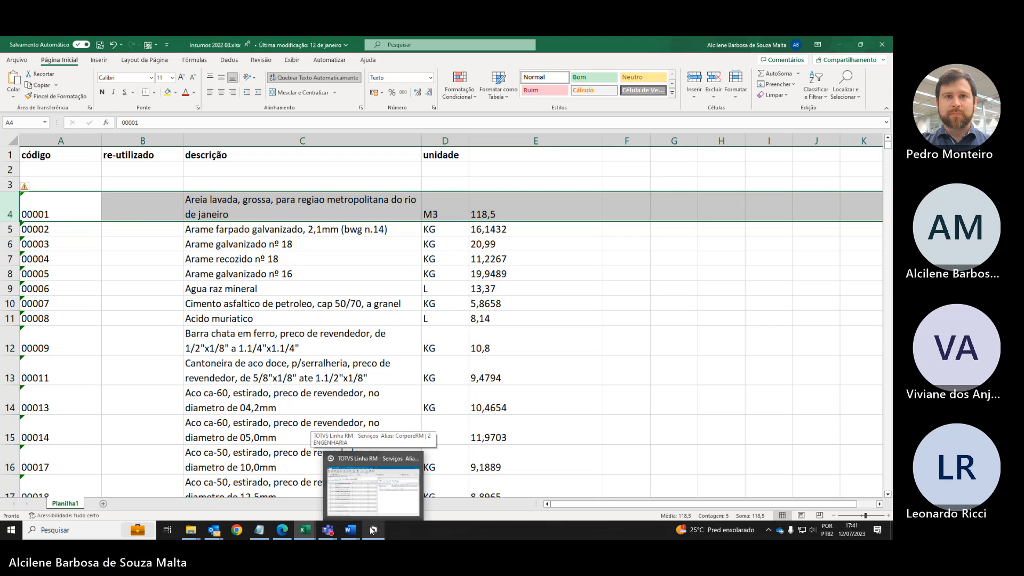
pyautogui.click(374, 489)
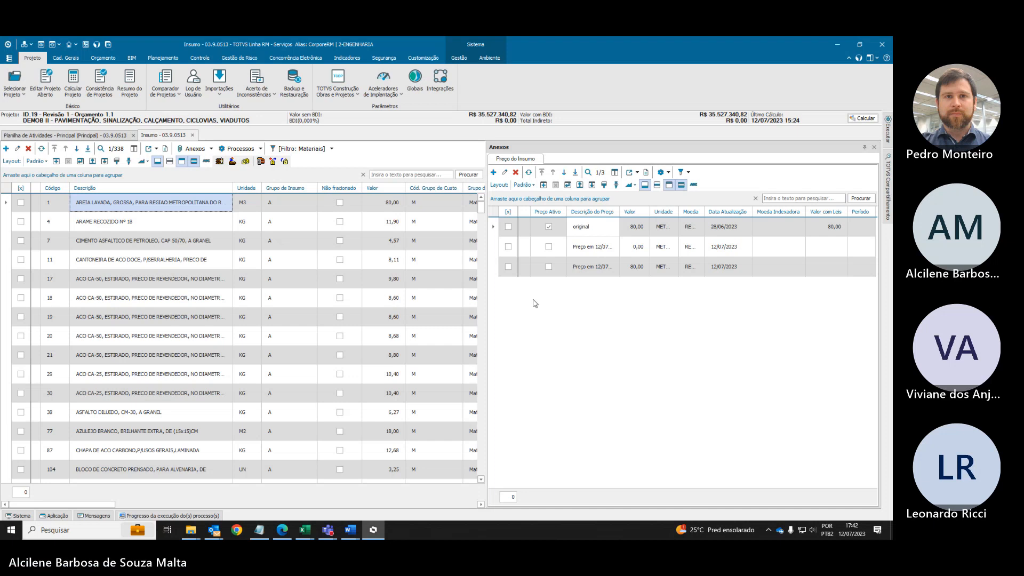
# Step: Switch to the Insumos 2022 08.xlsx workbook in Excel and select all rows from code 00001 to the end of the list
pyautogui.click(302, 532)
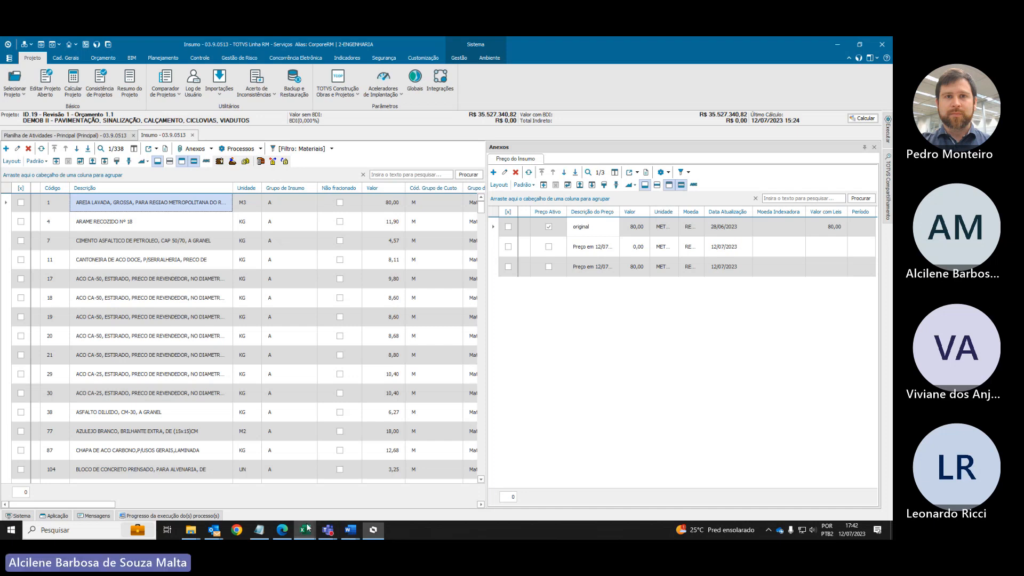
pyautogui.click(462, 483)
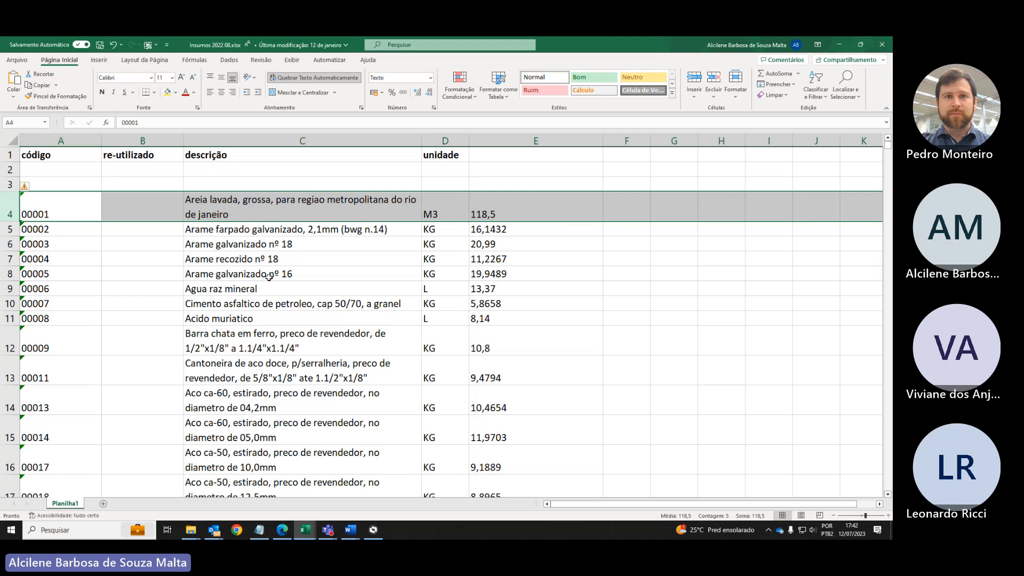
pyautogui.scroll(-3, 414, 406)
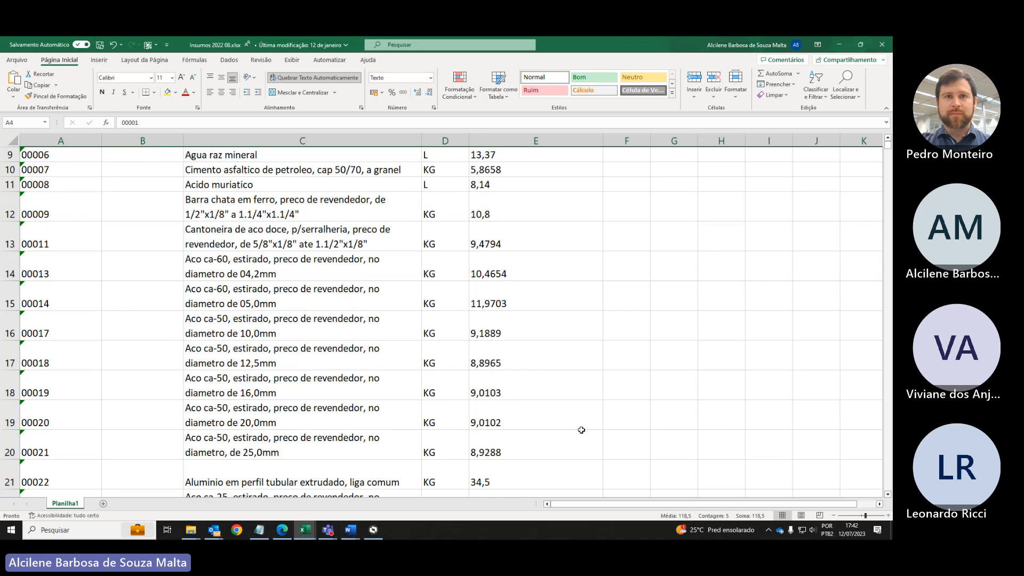
pyautogui.scroll(3, 580, 429)
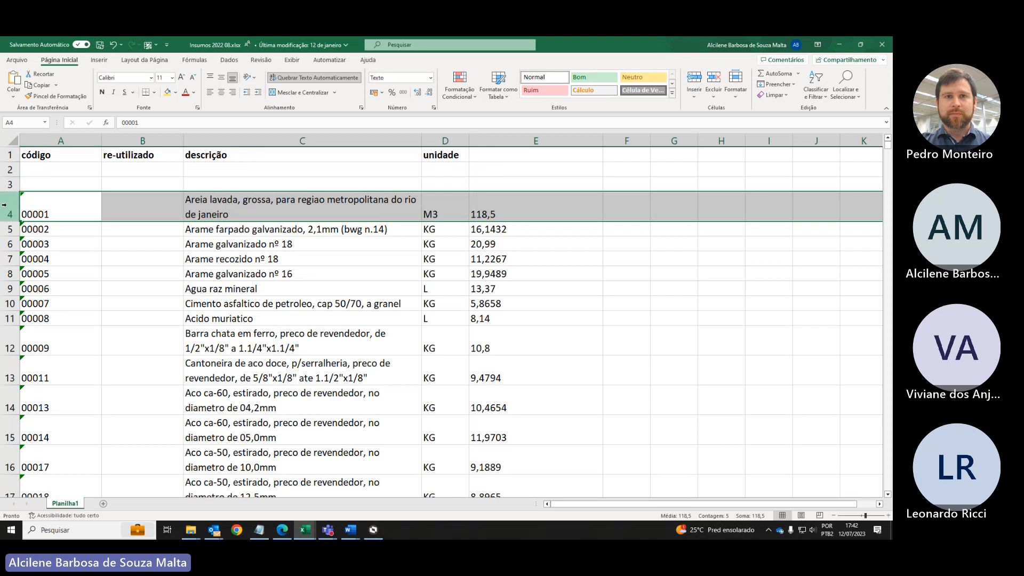
pyautogui.hotkey('ctrl', 'shift', 'Down')
pyautogui.scroll(-2, 60, 471)
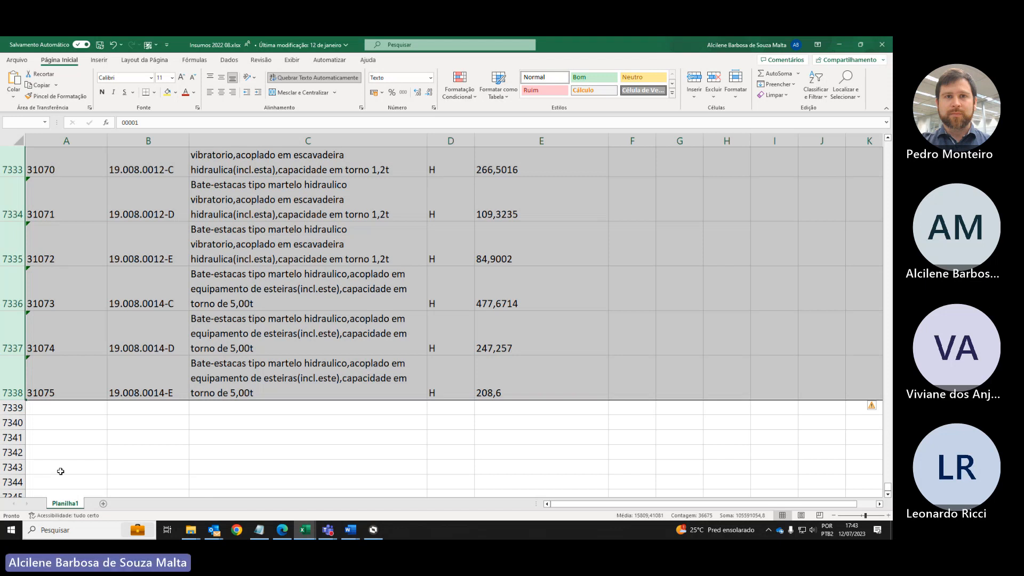
# Step: Check the reuse code, unit and description of the last insumo, code 31075, and select its whole row
pyautogui.click(156, 377)
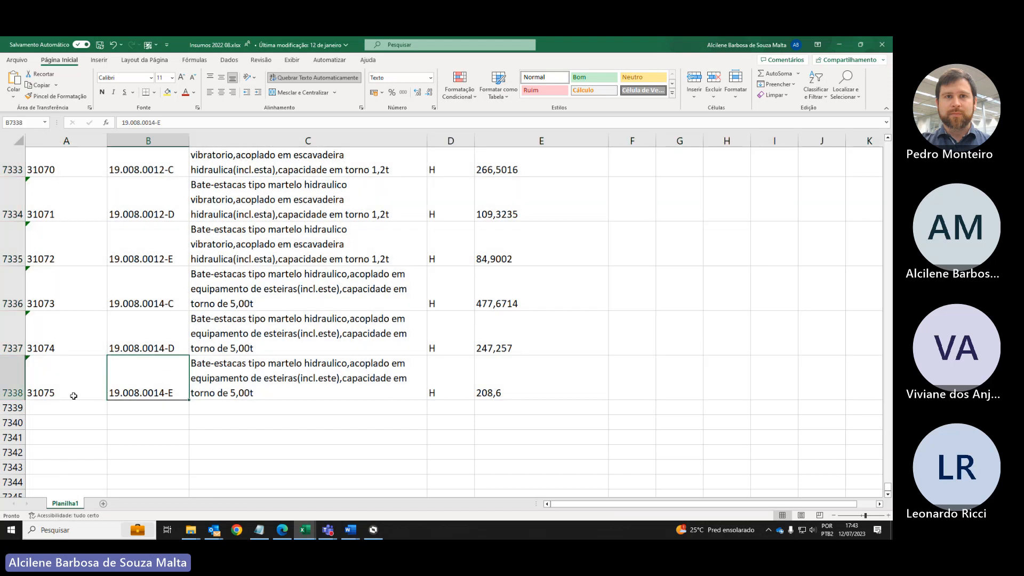
pyautogui.click(12, 377)
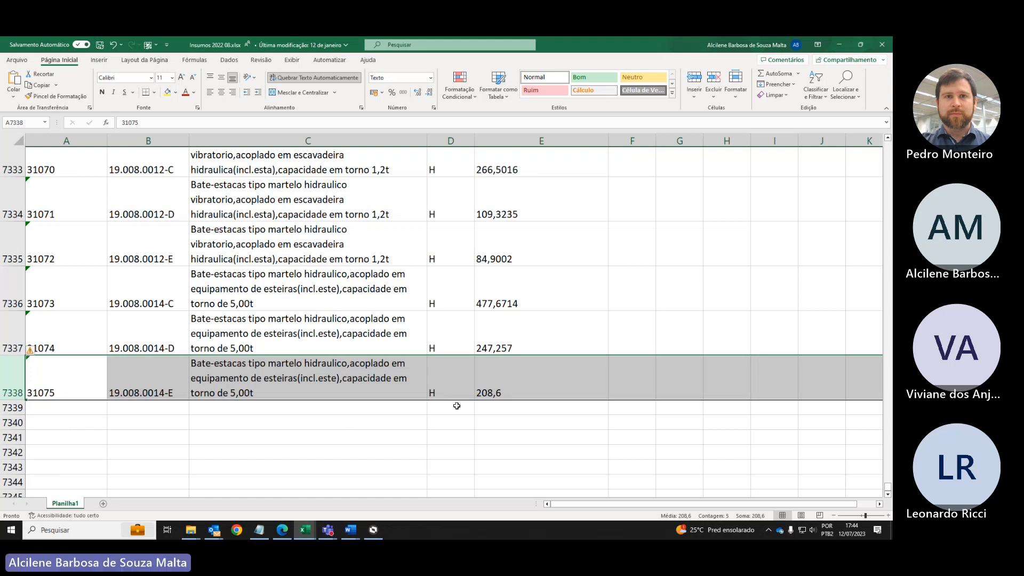
pyautogui.click(441, 382)
pyautogui.click(267, 374)
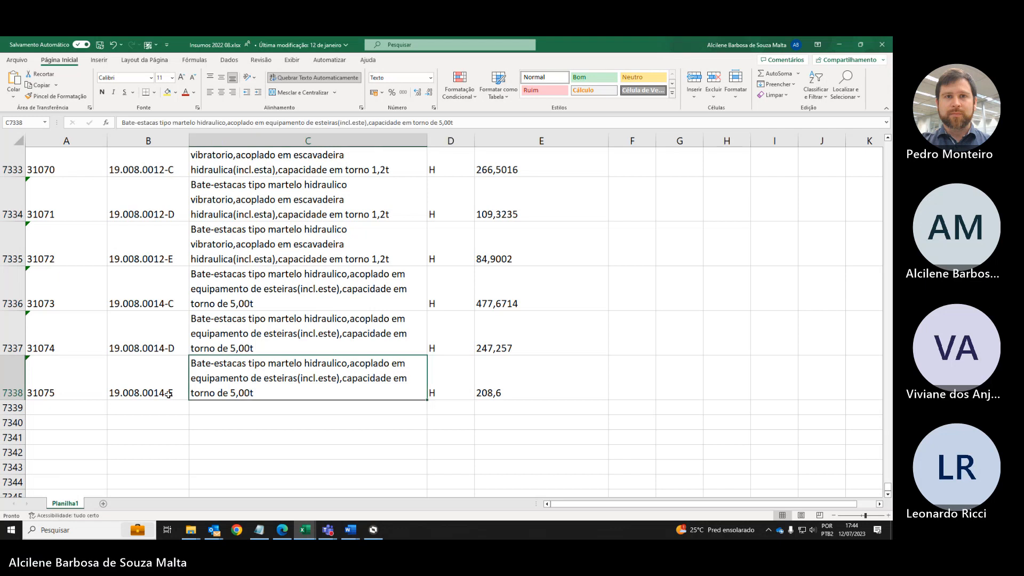
pyautogui.click(127, 381)
pyautogui.click(13, 380)
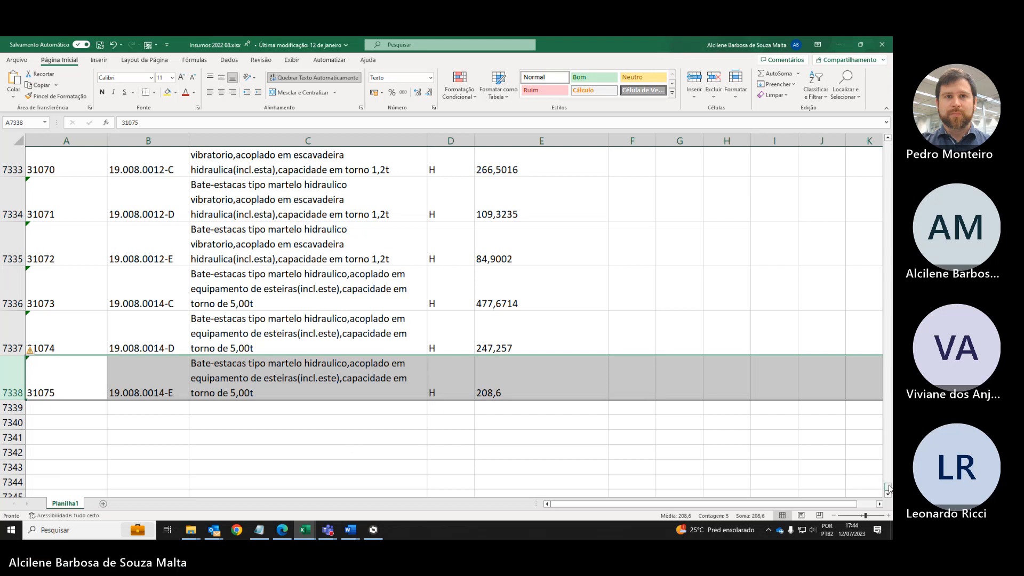
# Step: Locate the first insumos with a re-utilizado code near the start of the list and select the rows of codes 00084 to 00086
pyautogui.moveTo(888, 486); pyautogui.dragTo(887, 134)
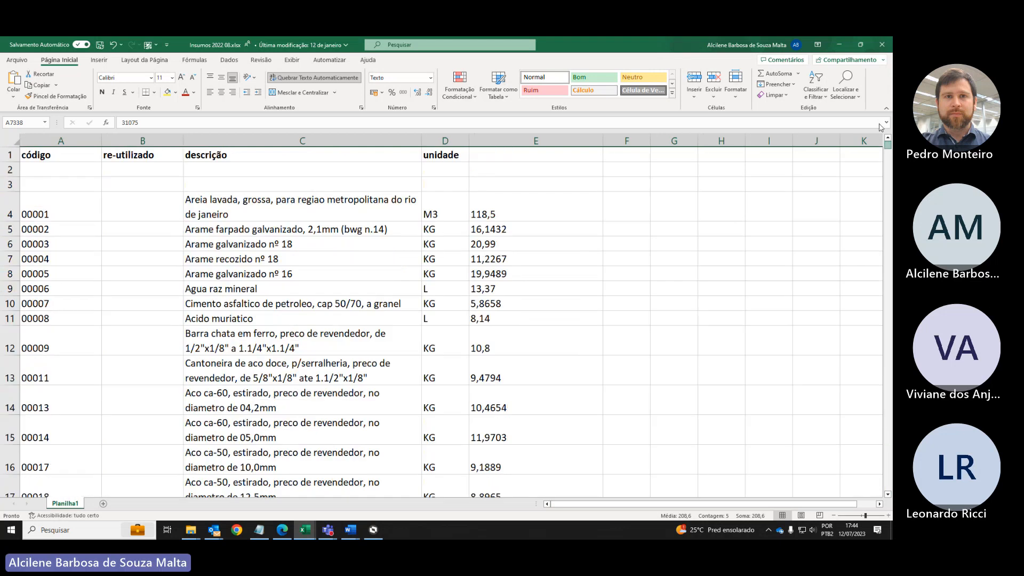
pyautogui.scroll(-4, 186, 452)
pyautogui.scroll(-8, 187, 453)
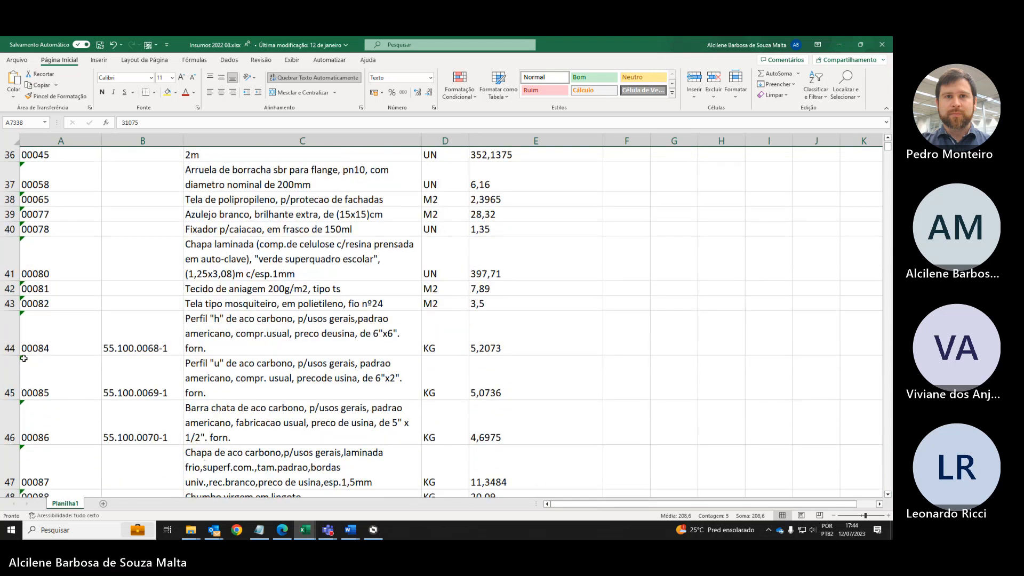
pyautogui.moveTo(11, 347); pyautogui.dragTo(48, 437)
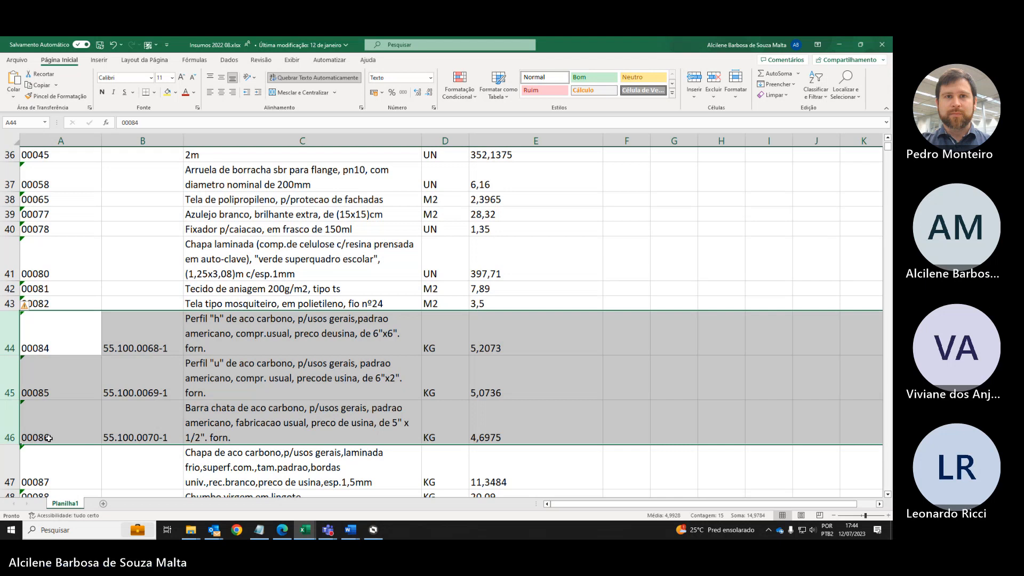
pyautogui.moveTo(134, 346); pyautogui.dragTo(257, 347)
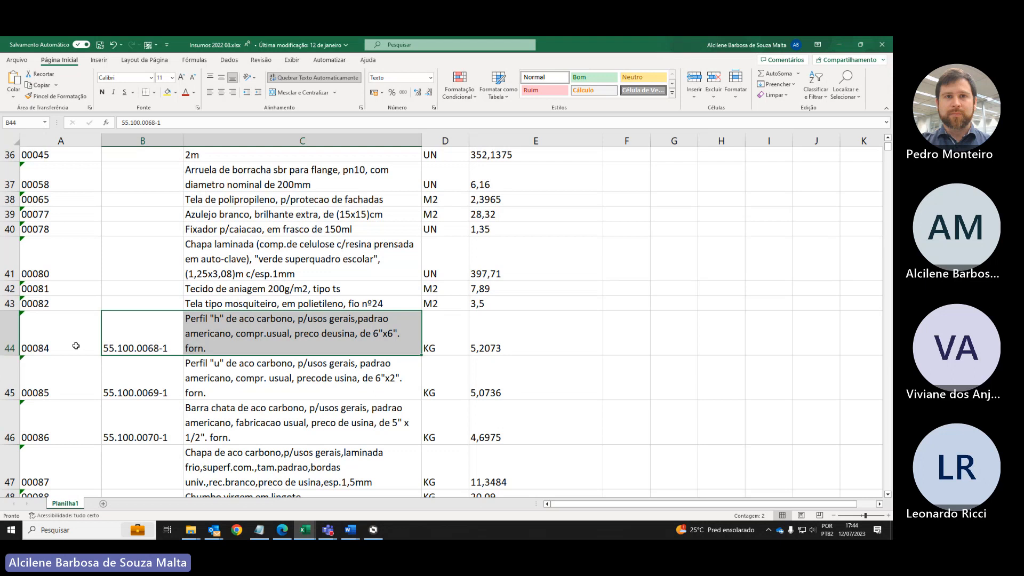
pyautogui.moveTo(10, 328); pyautogui.dragTo(164, 433)
pyautogui.scroll(-2, 164, 433)
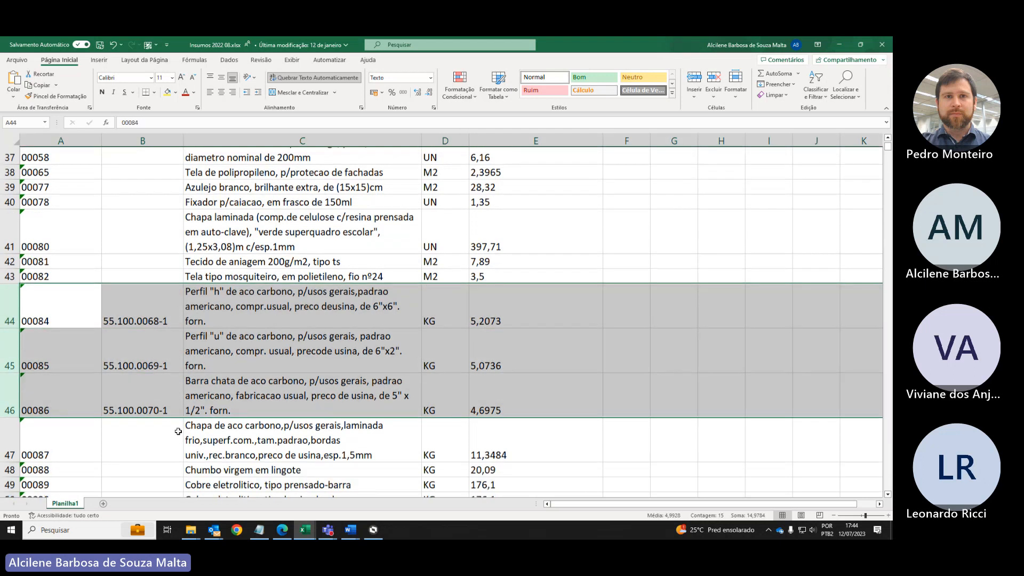
pyautogui.scroll(-2, 127, 401)
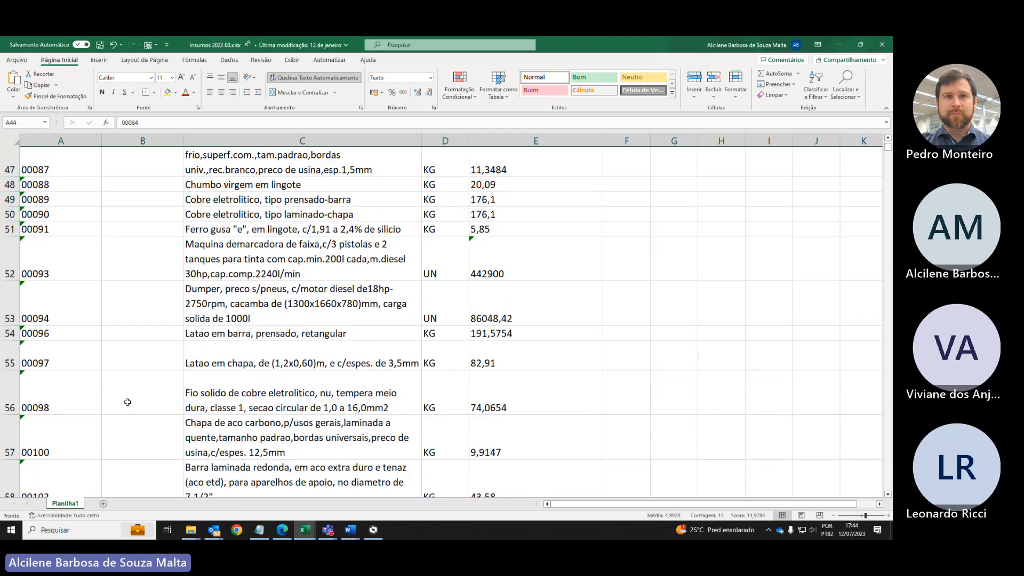
pyautogui.scroll(4, 127, 402)
pyautogui.scroll(-1, 128, 404)
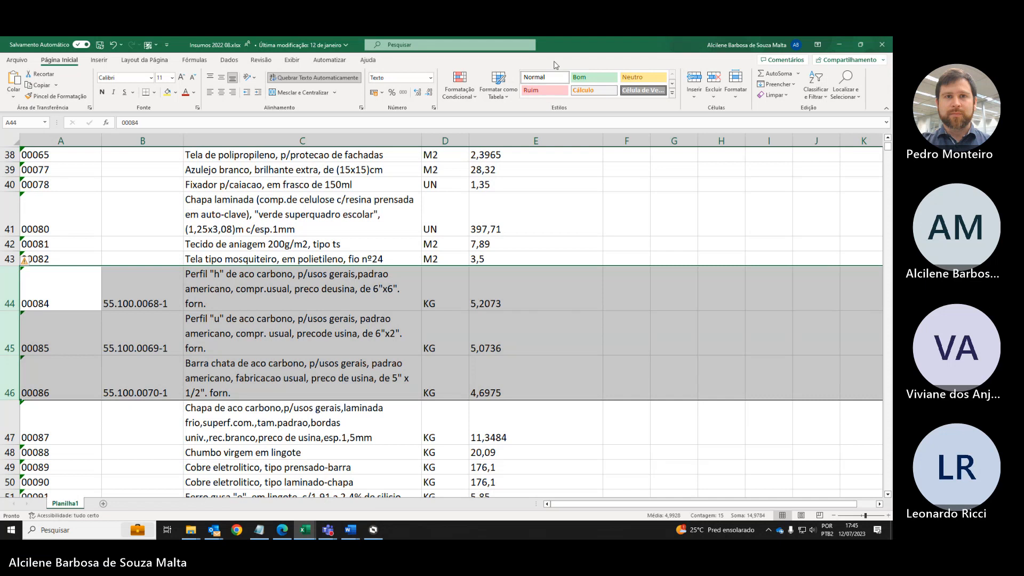
# Step: Review the reuse codes, descriptions, units and prices of the insumos from code 00087 to about 00286
pyautogui.click(195, 60)
pyautogui.scroll(-3, 450, 329)
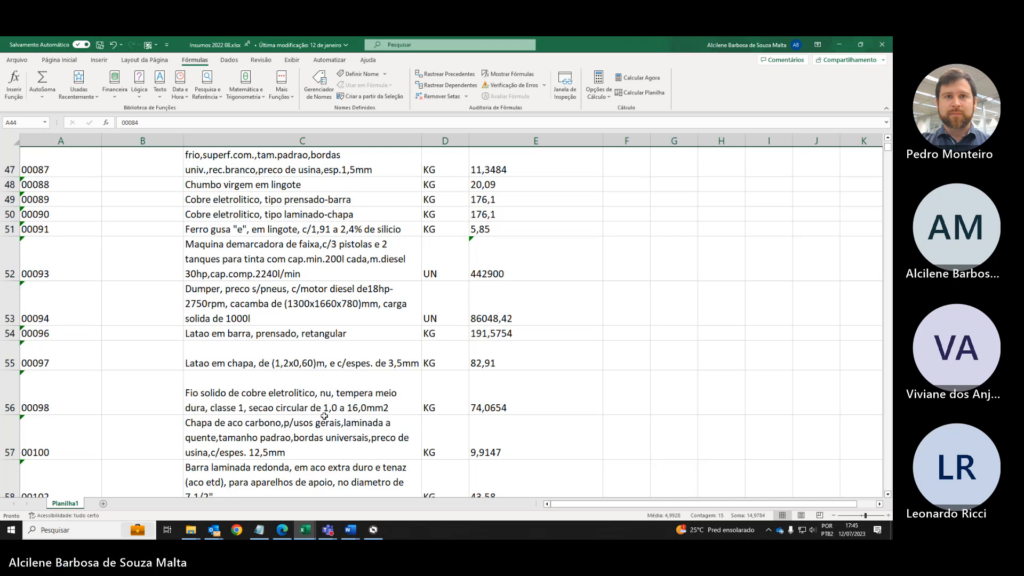
pyautogui.scroll(-2, 264, 401)
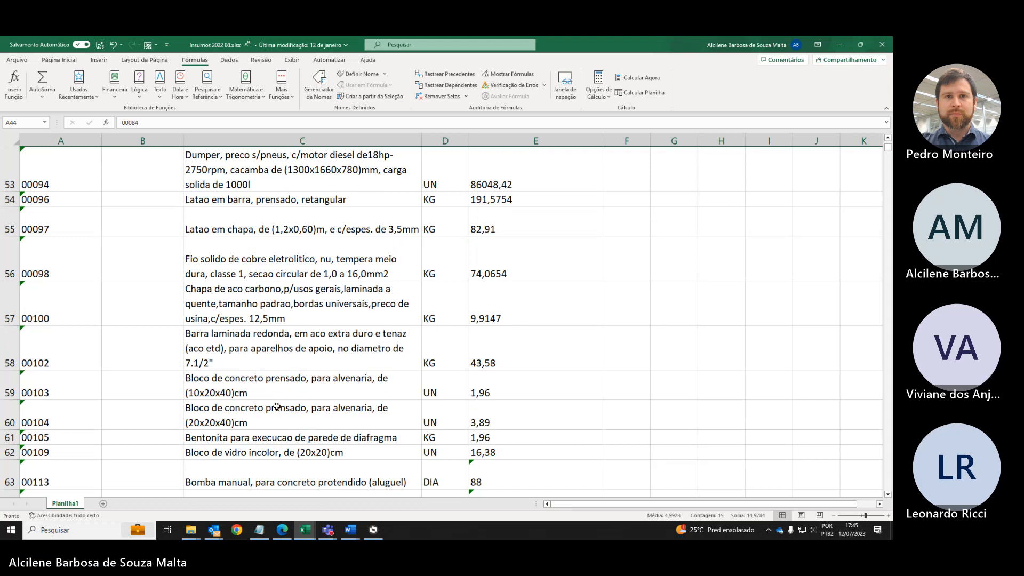
pyautogui.scroll(-5, 277, 407)
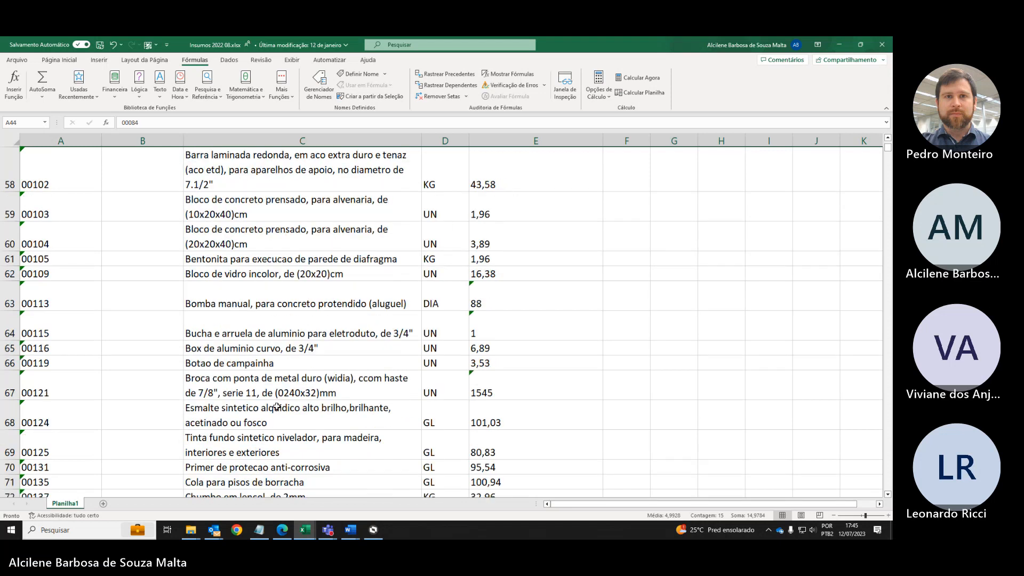
pyautogui.scroll(-1, 277, 406)
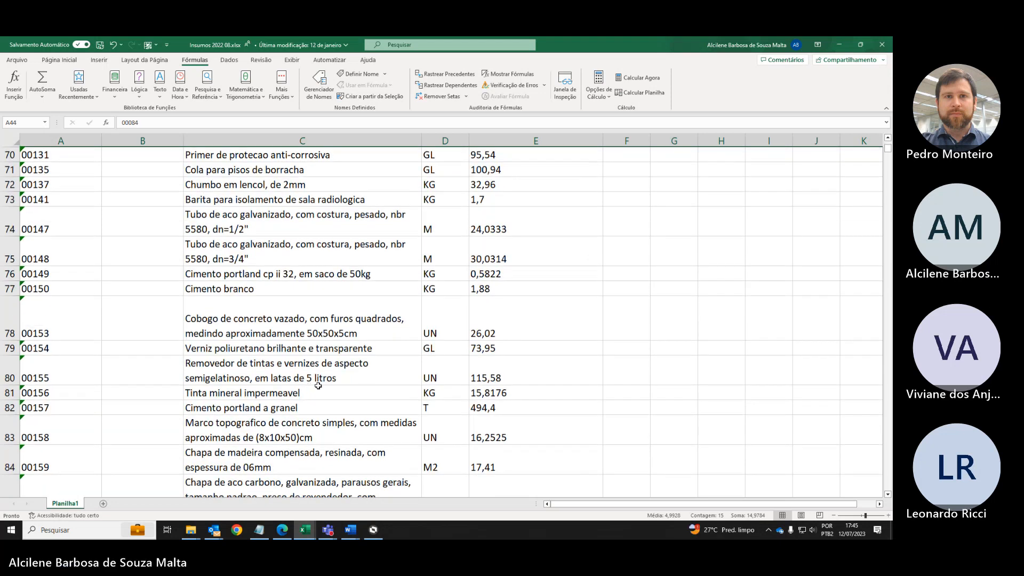
pyautogui.scroll(-3, 318, 385)
pyautogui.scroll(-4, 319, 385)
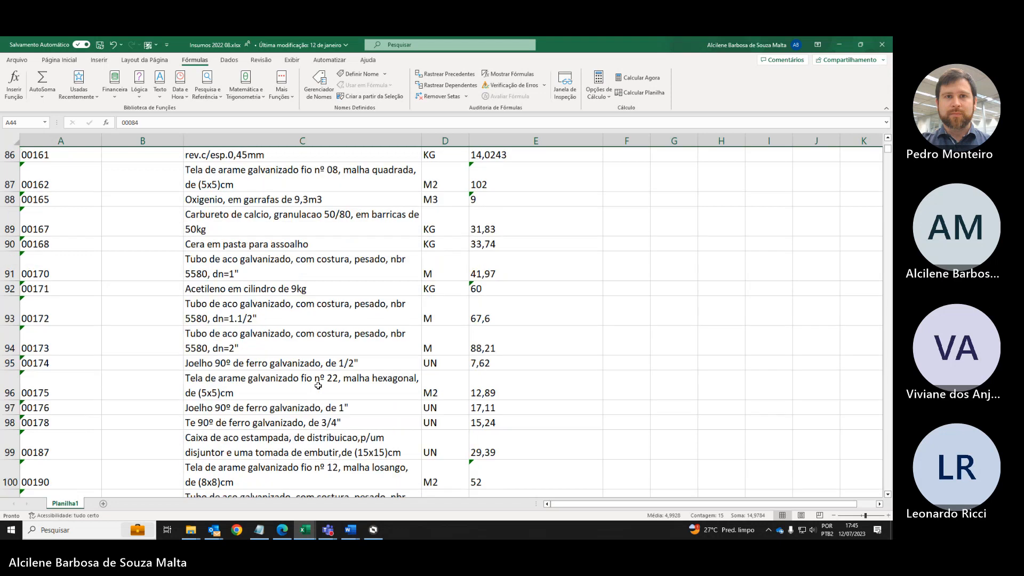
pyautogui.scroll(-4, 318, 385)
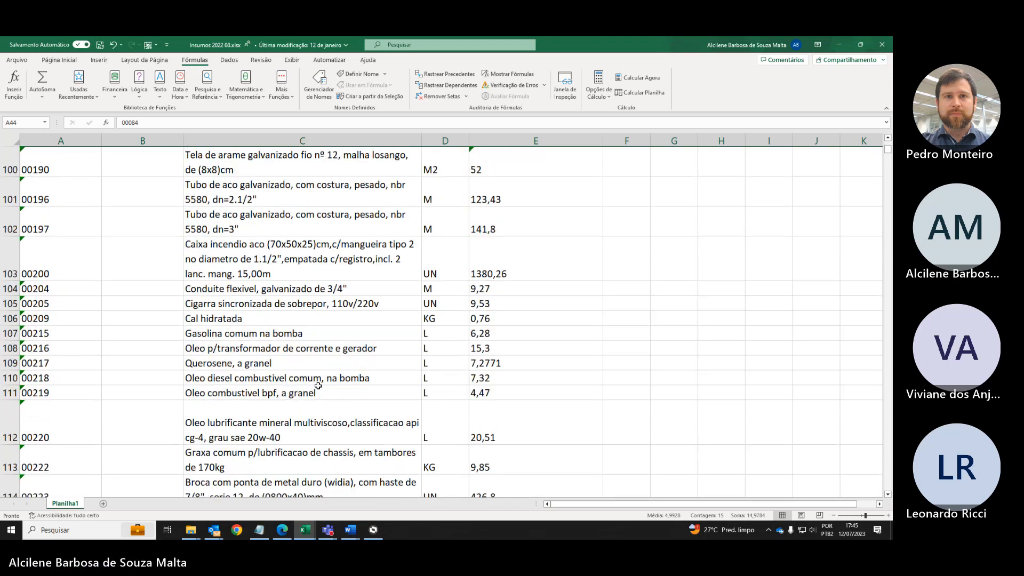
pyautogui.scroll(-3, 318, 385)
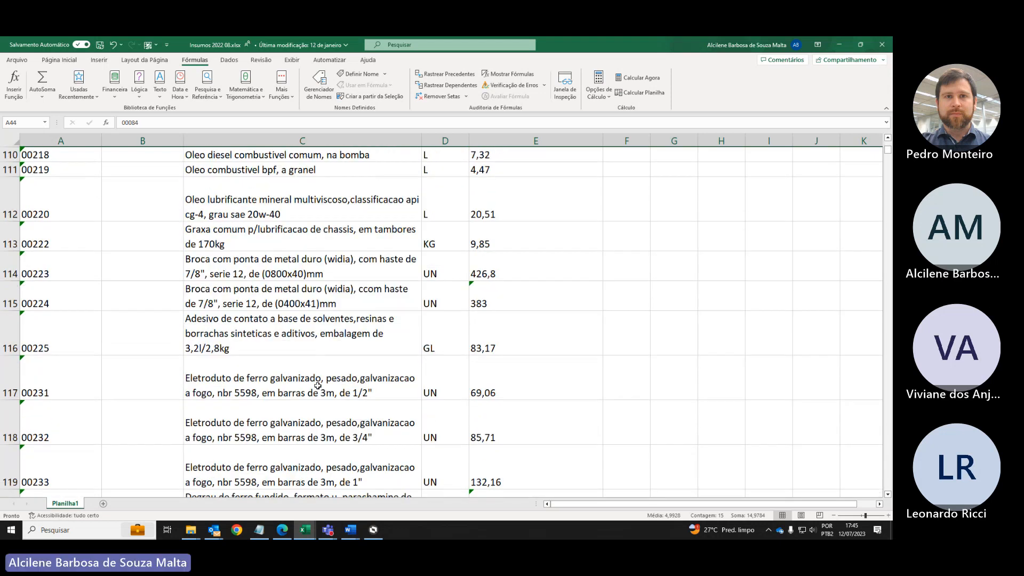
pyautogui.scroll(3, 318, 385)
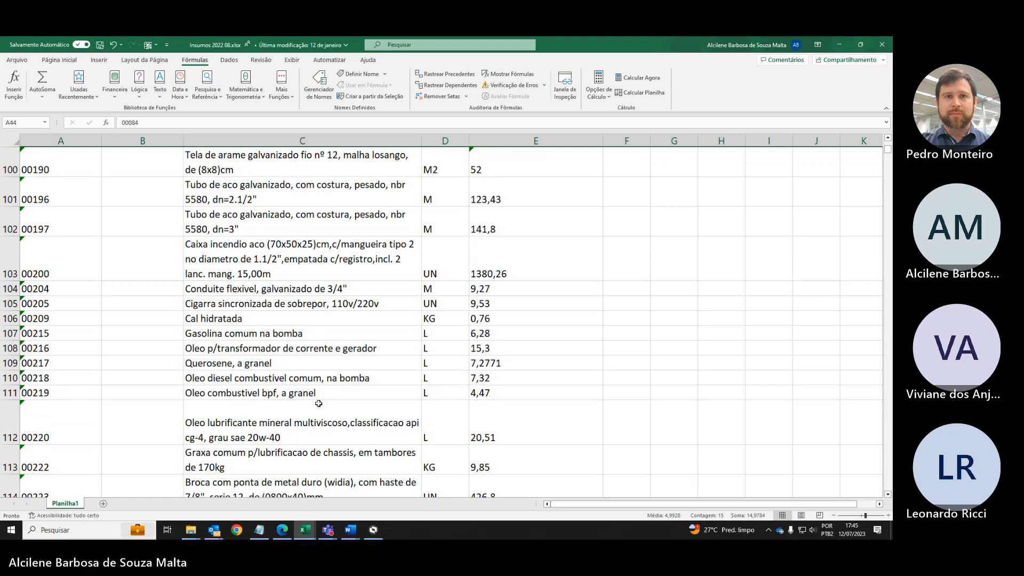
pyautogui.scroll(-3, 318, 403)
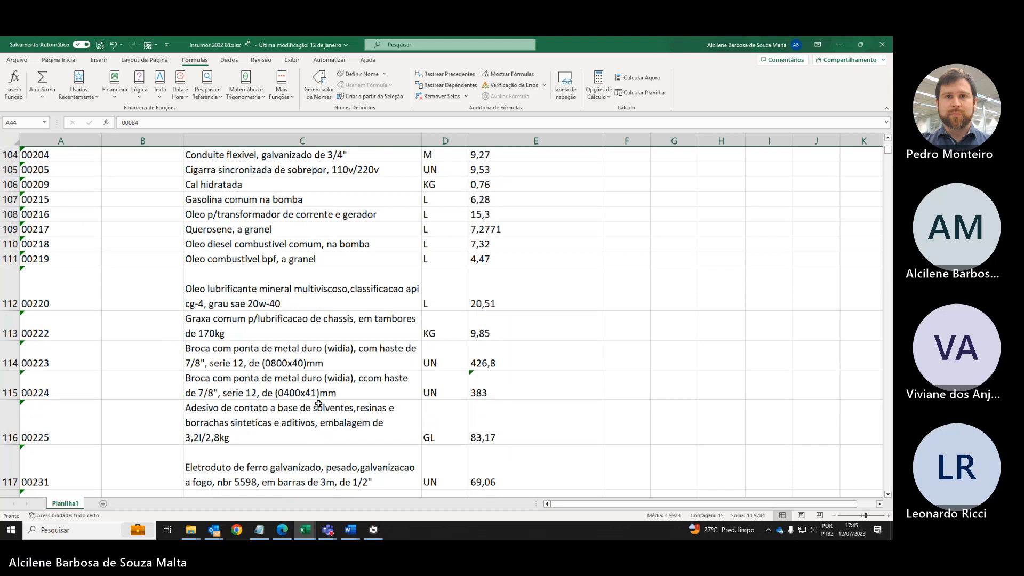
pyautogui.scroll(-6, 319, 404)
pyautogui.scroll(-1, 319, 404)
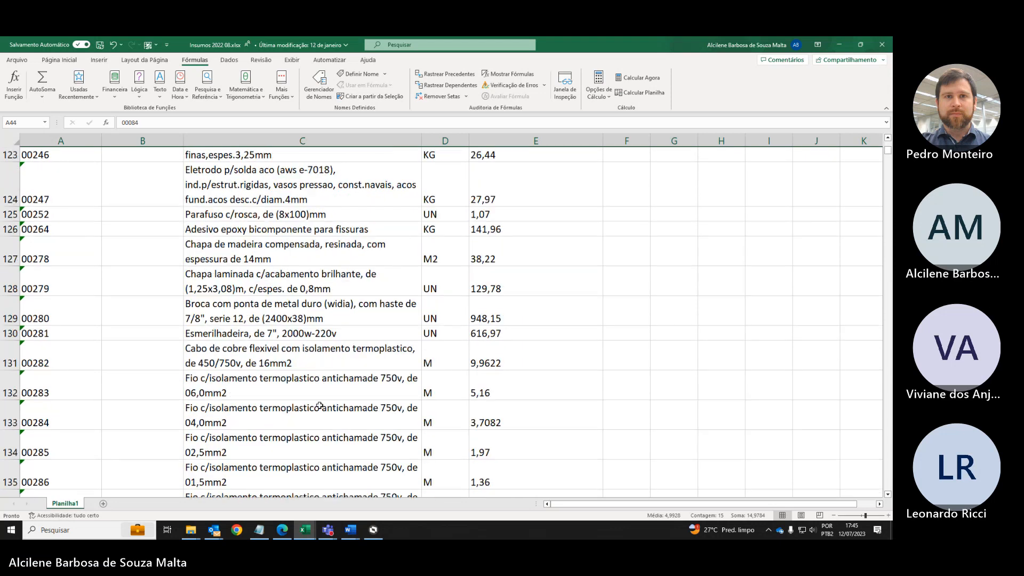
# Step: Examine which materials, equipment hours and services carry a re-utilizado code among the insumos from code 00332 to about 01874
pyautogui.scroll(-11, 320, 406)
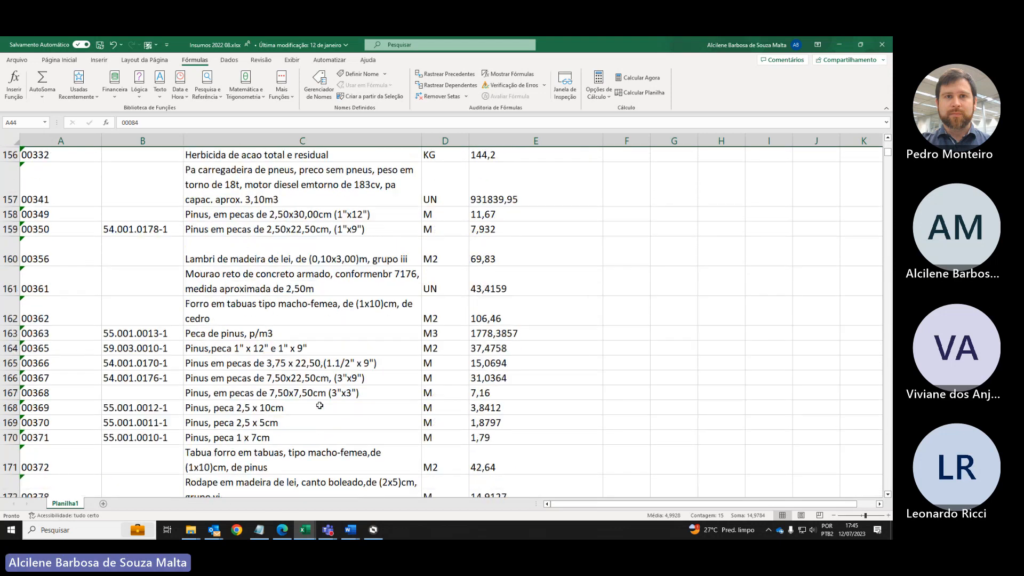
pyautogui.scroll(-20, 320, 406)
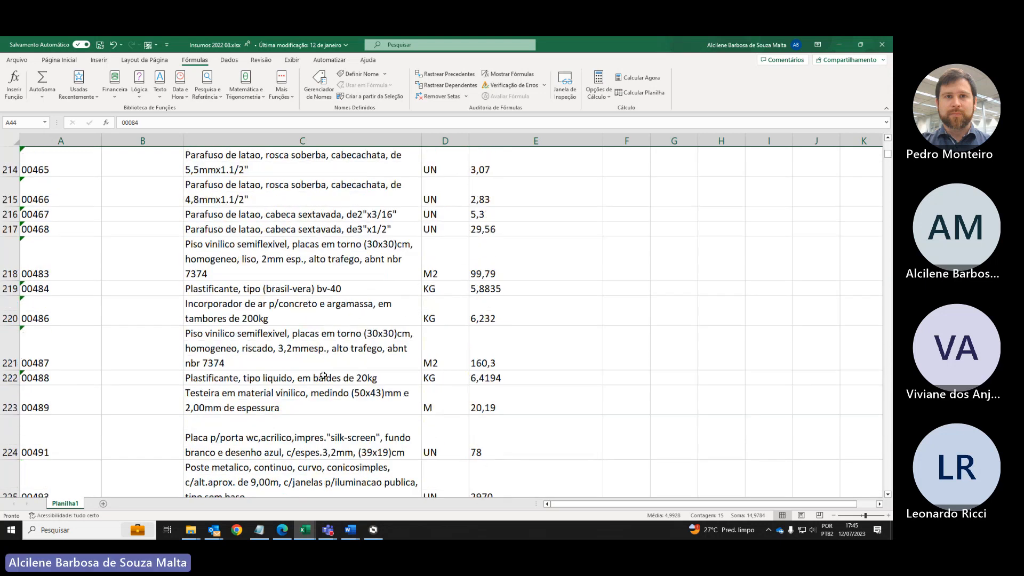
pyautogui.scroll(-20, 324, 374)
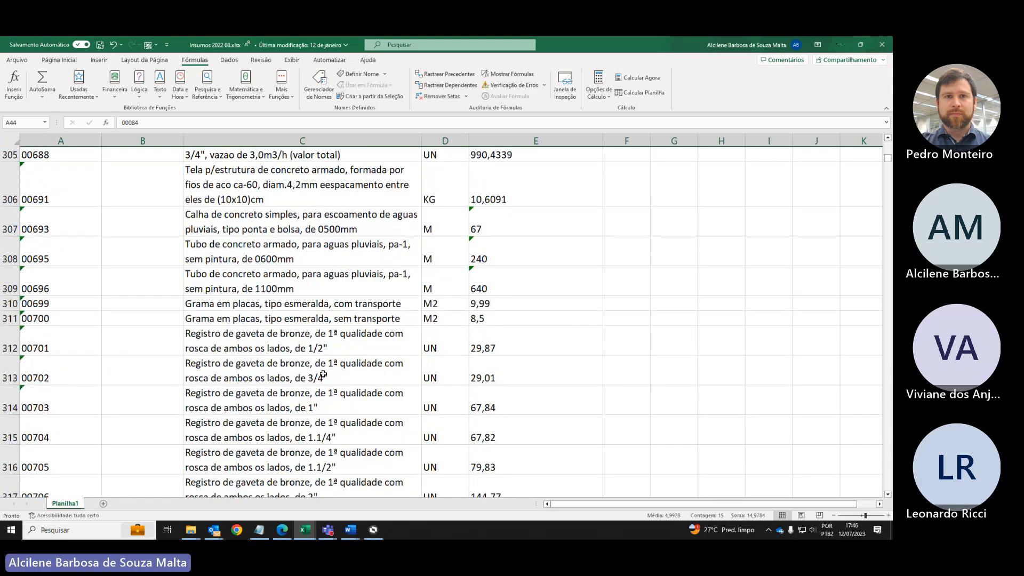
pyautogui.scroll(-20, 323, 374)
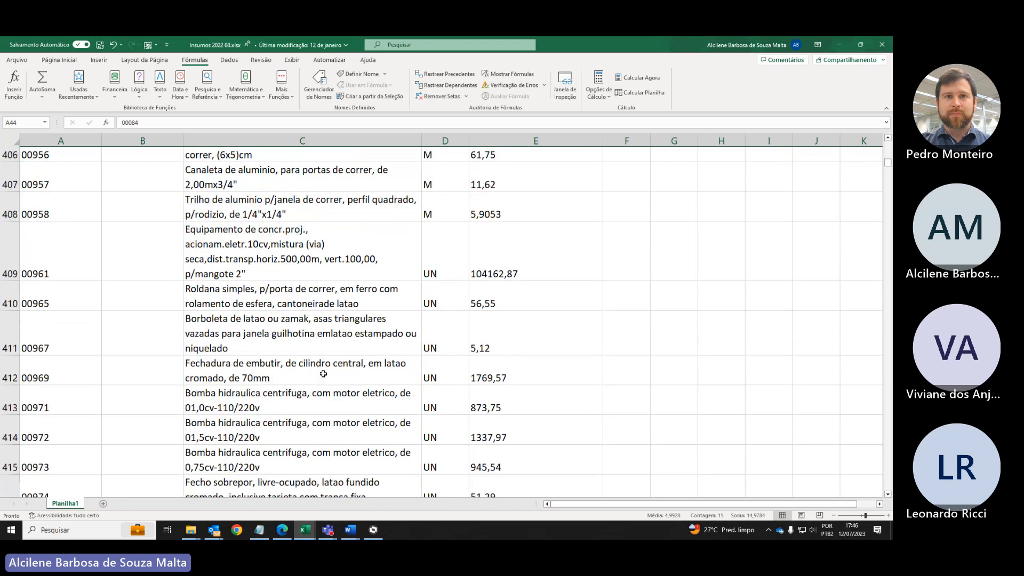
pyautogui.scroll(-8, 323, 373)
pyautogui.scroll(-20, 323, 374)
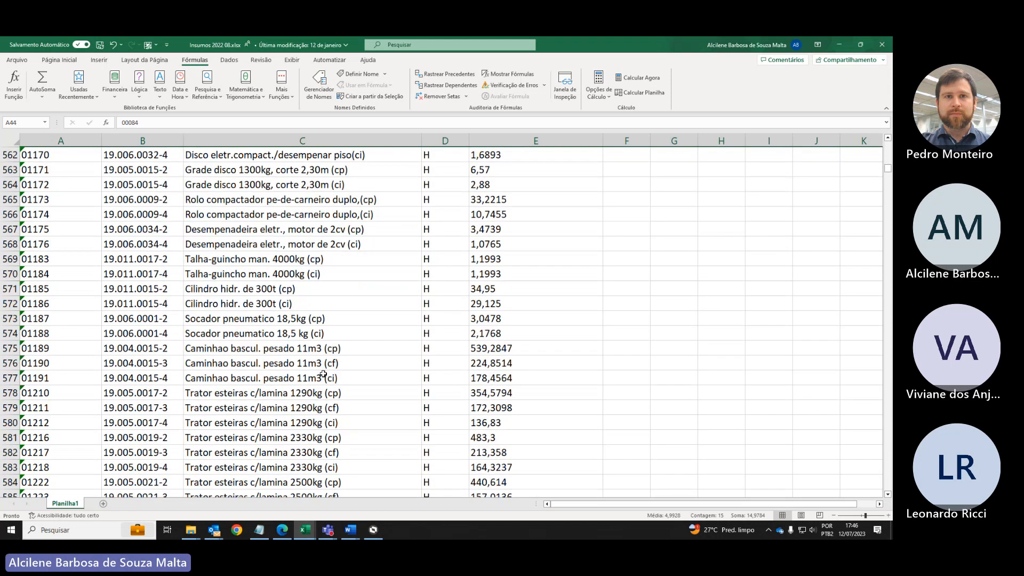
pyautogui.scroll(-20, 323, 374)
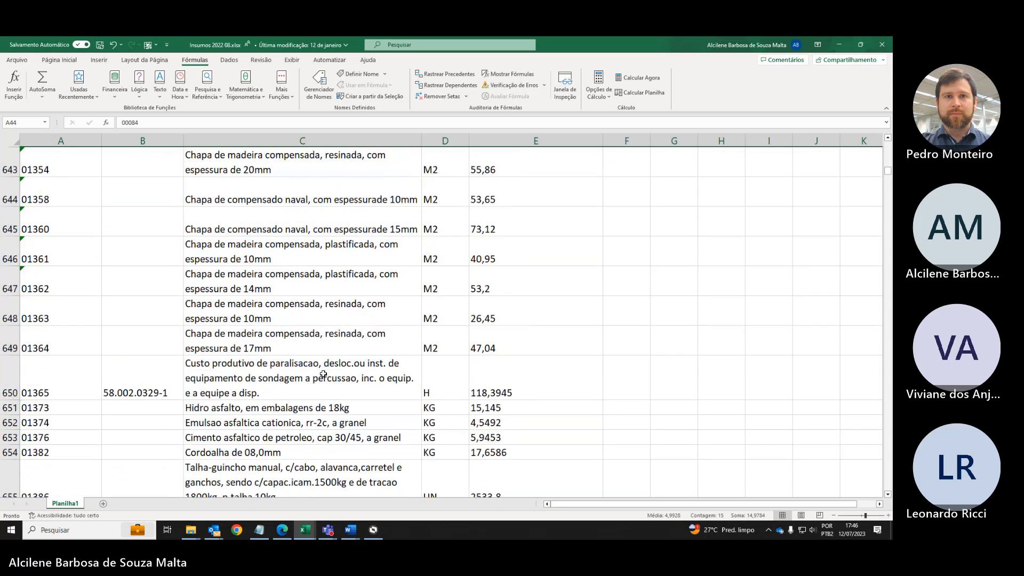
pyautogui.scroll(-20, 323, 374)
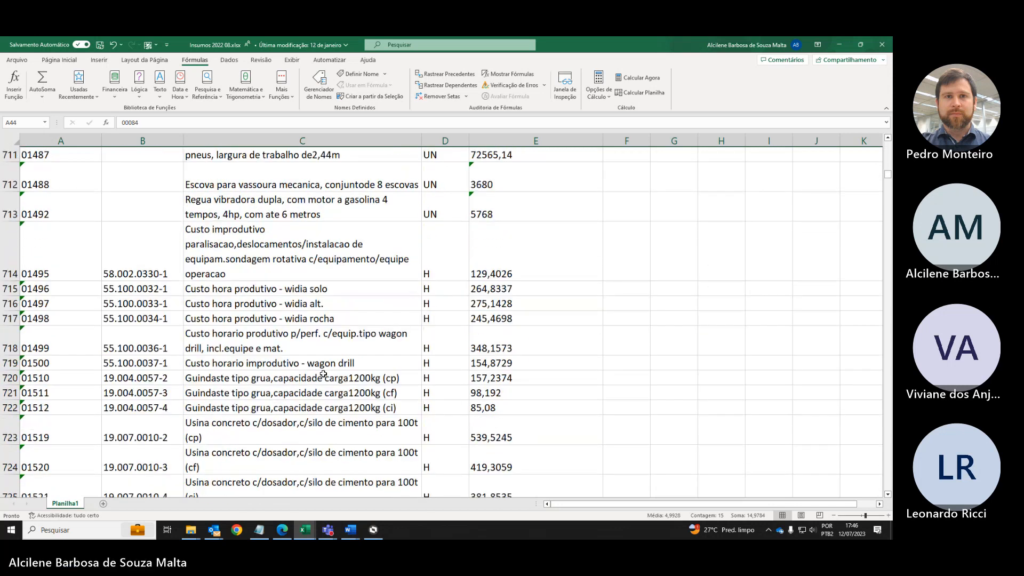
pyautogui.scroll(-17, 323, 374)
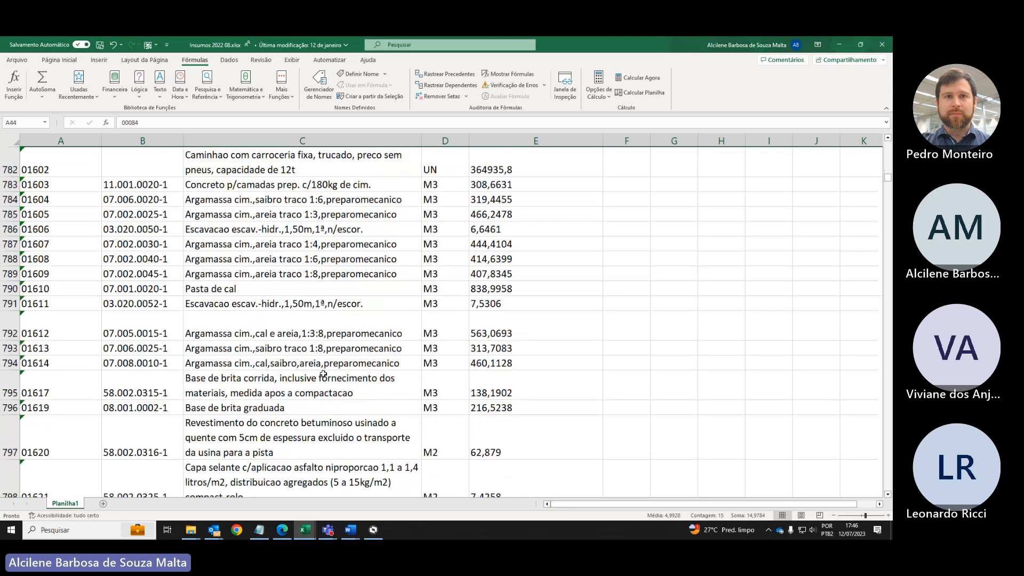
pyautogui.scroll(-7, 323, 374)
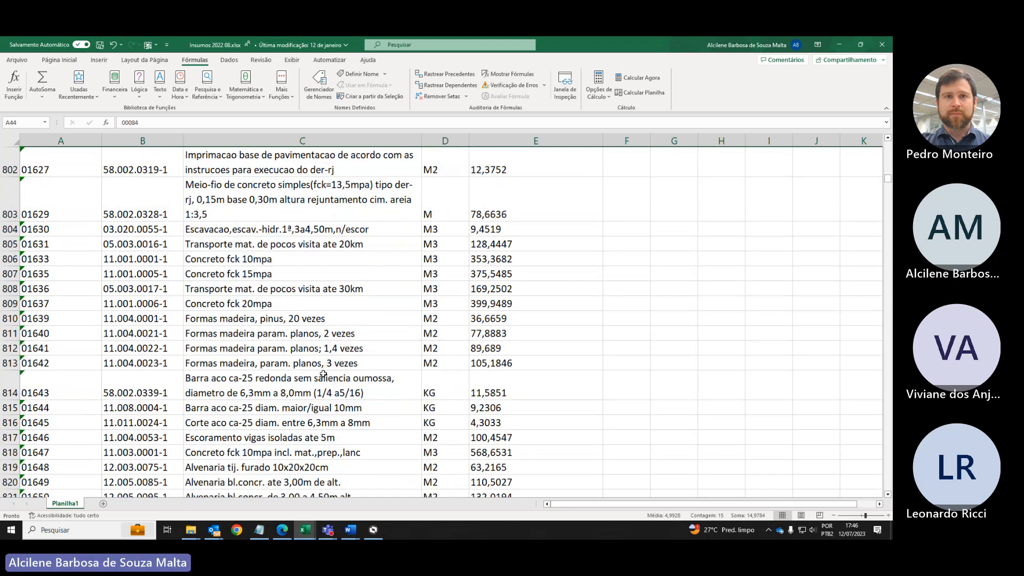
pyautogui.scroll(-1, 323, 374)
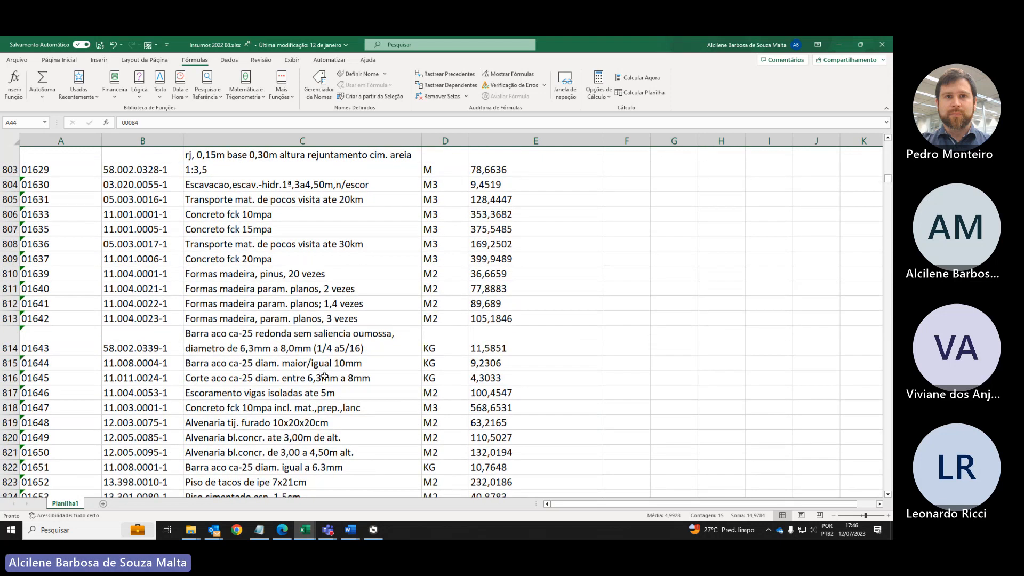
pyautogui.scroll(-19, 325, 376)
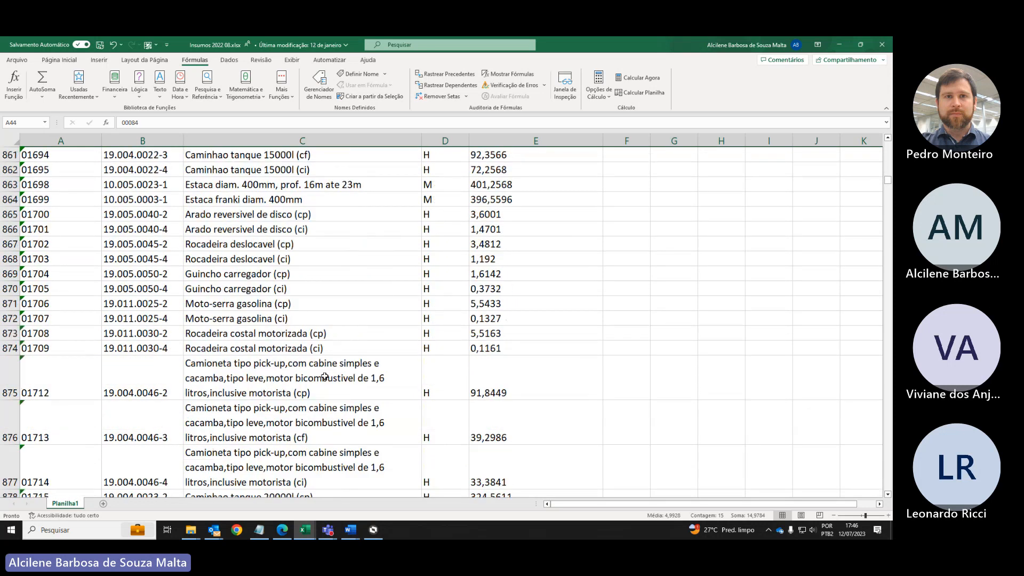
pyautogui.scroll(-20, 325, 376)
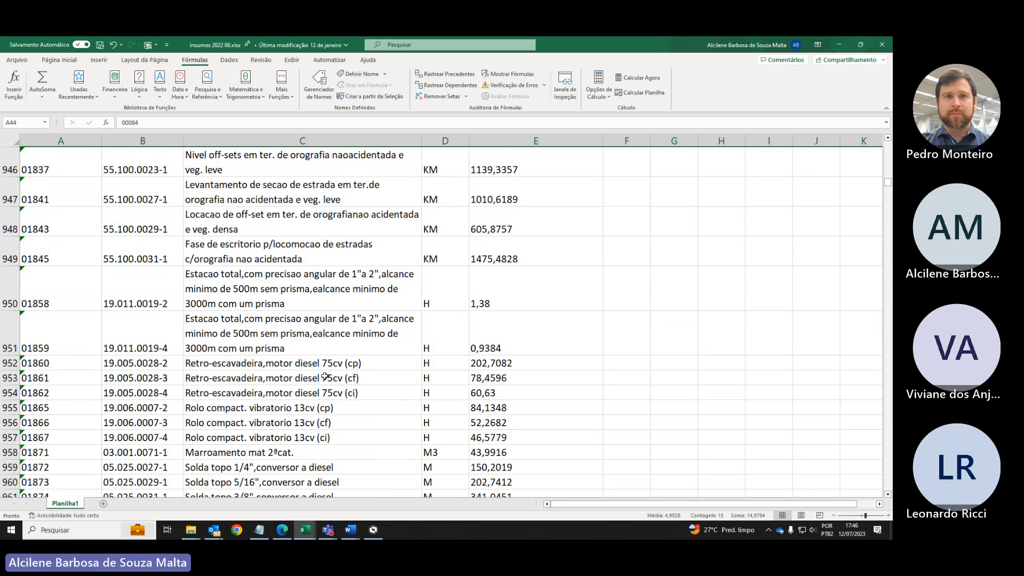
# Step: Locate the mao-de-obra insumos, select the description of the operador de comunicacao, code 01903, and review the remaining labour entries
pyautogui.scroll(-8, 324, 377)
pyautogui.scroll(-4, 300, 402)
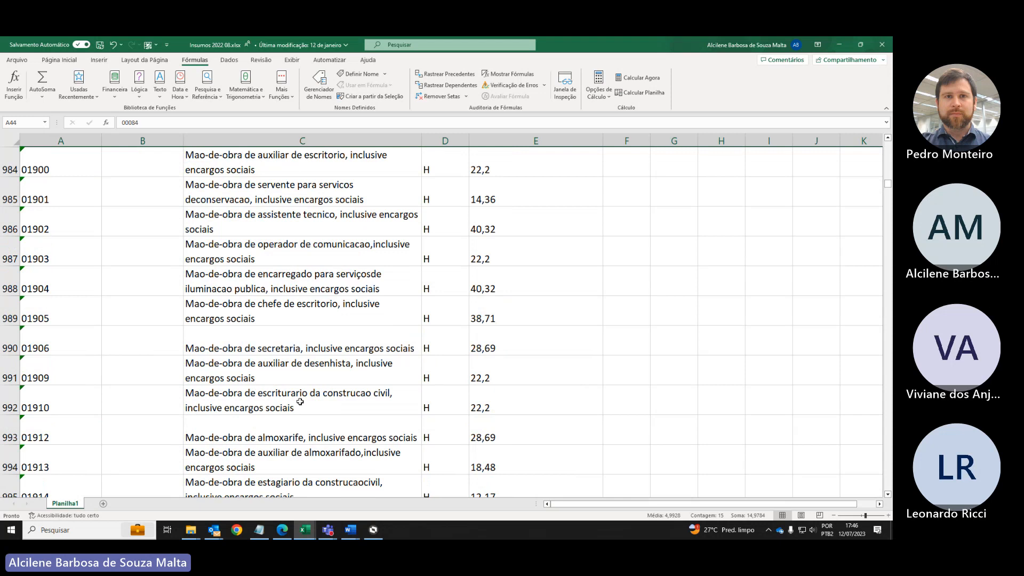
pyautogui.click(301, 258)
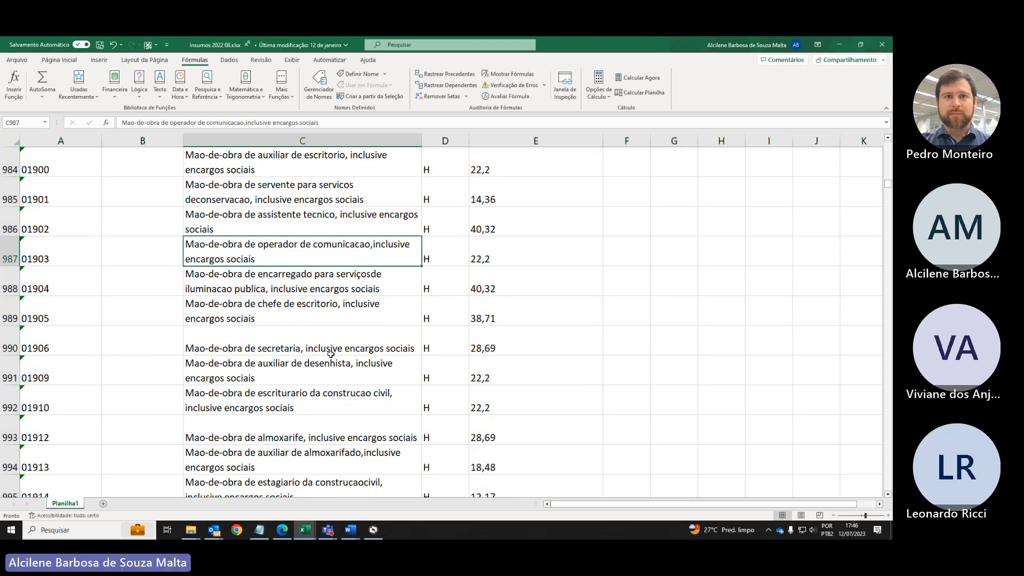
pyautogui.scroll(-5, 322, 381)
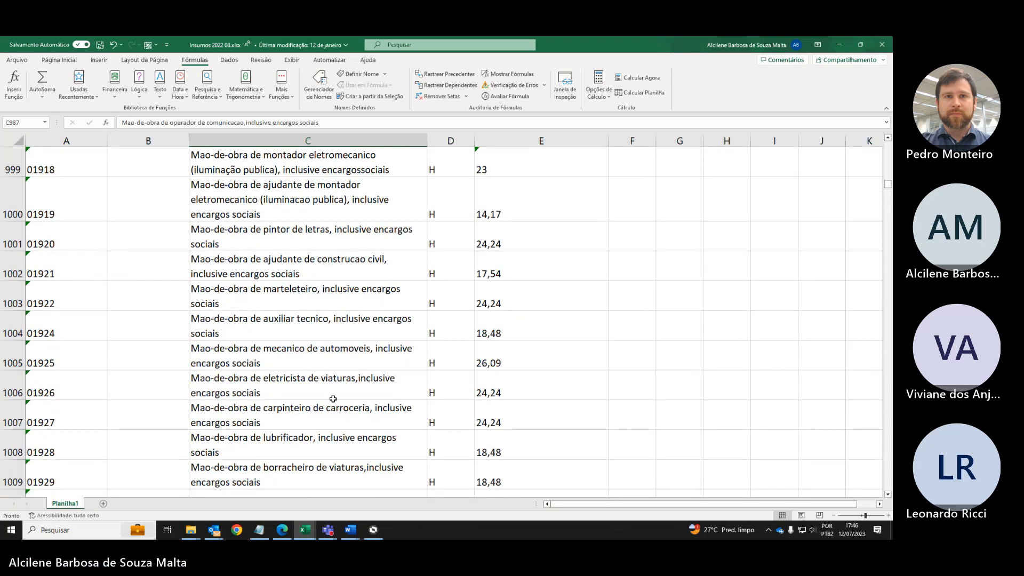
pyautogui.scroll(-11, 333, 399)
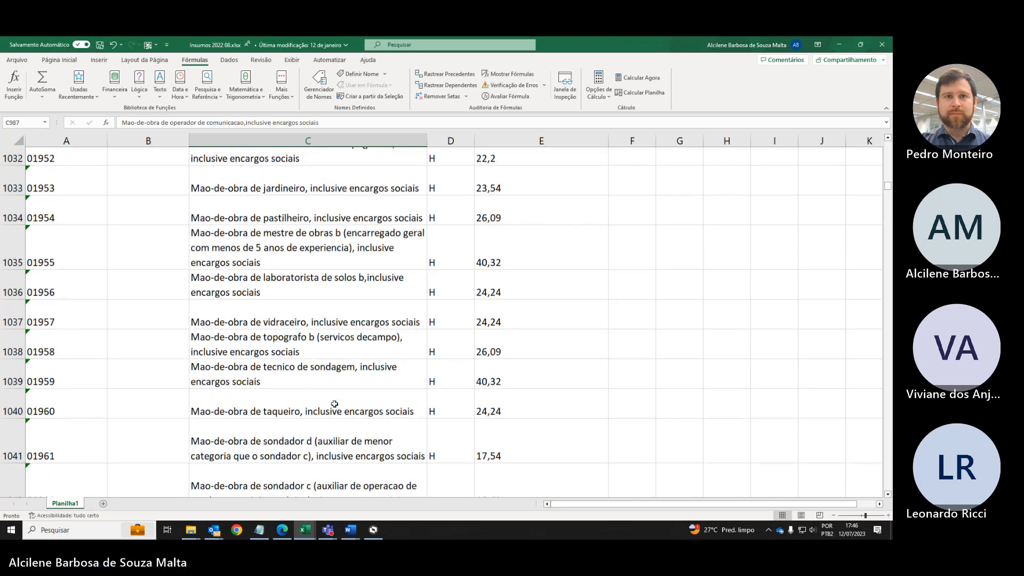
# Step: Select the description of the 100mm PVC pipe, code 02617, further down the list and widen the description column slightly
pyautogui.scroll(-20, 334, 404)
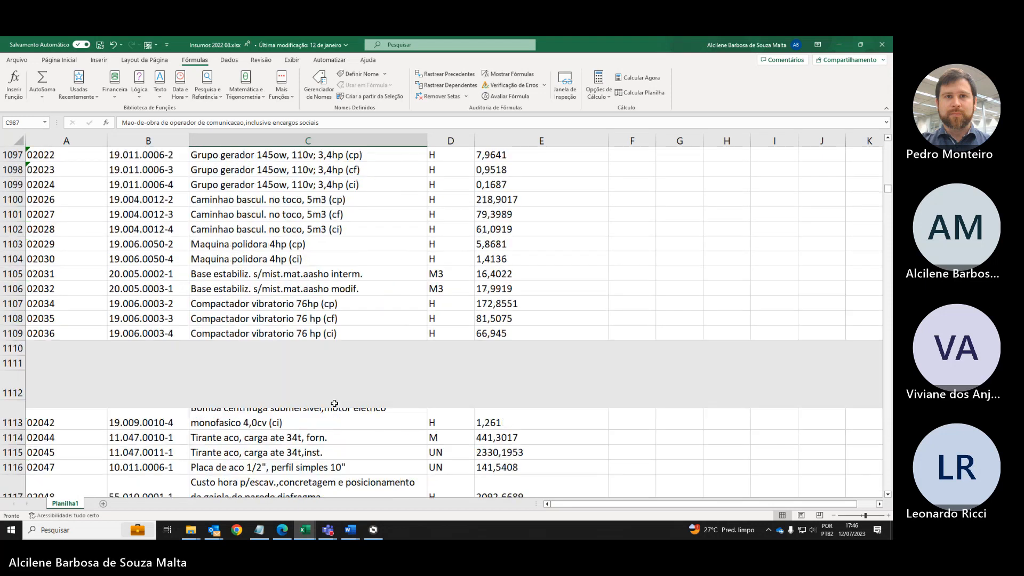
pyautogui.scroll(-8, 334, 404)
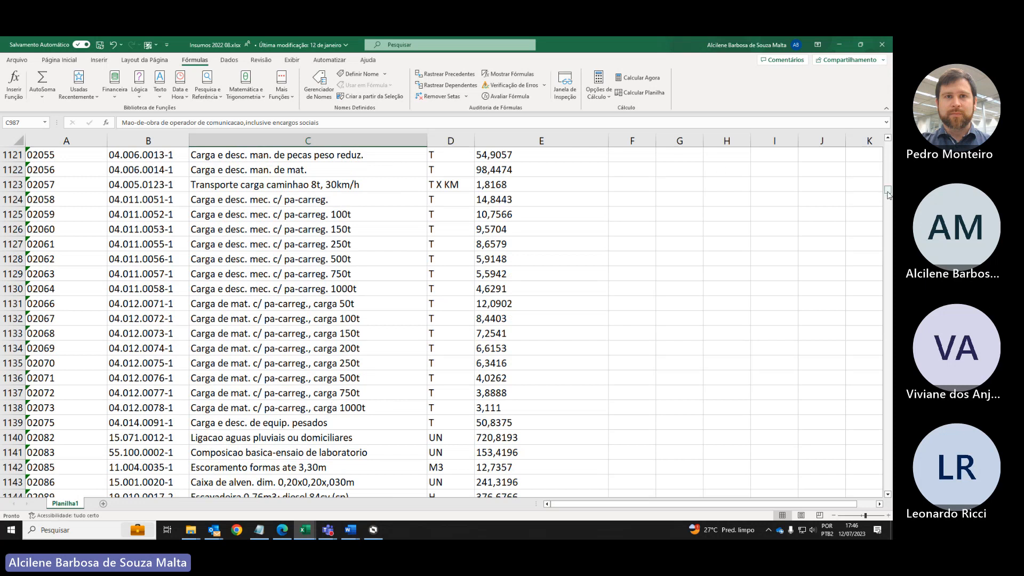
pyautogui.moveTo(888, 194)
pyautogui.mouseDown()
pyautogui.moveTo(888, 213)
pyautogui.moveTo(888, 203)
pyautogui.mouseUp()
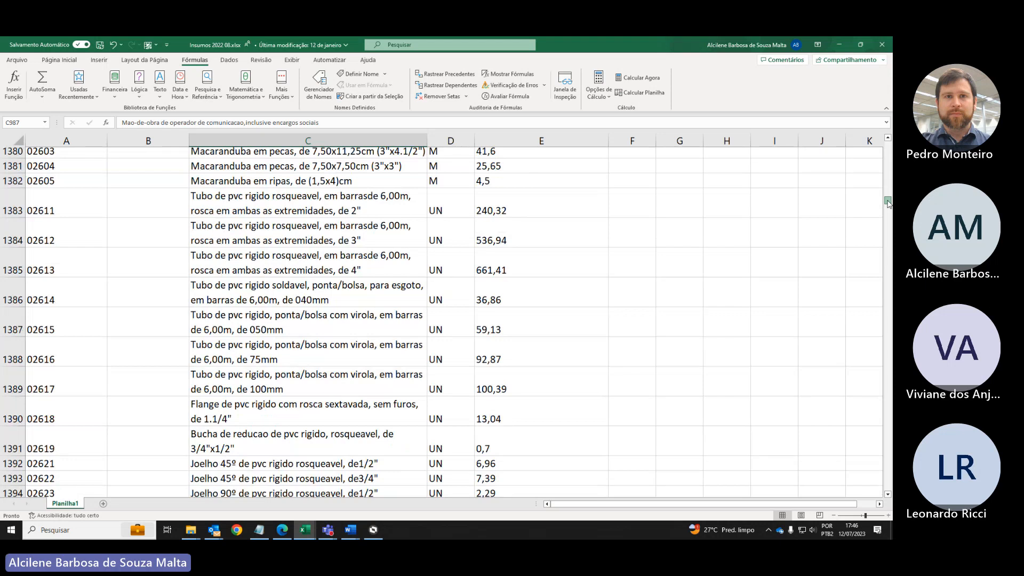
pyautogui.click(305, 378)
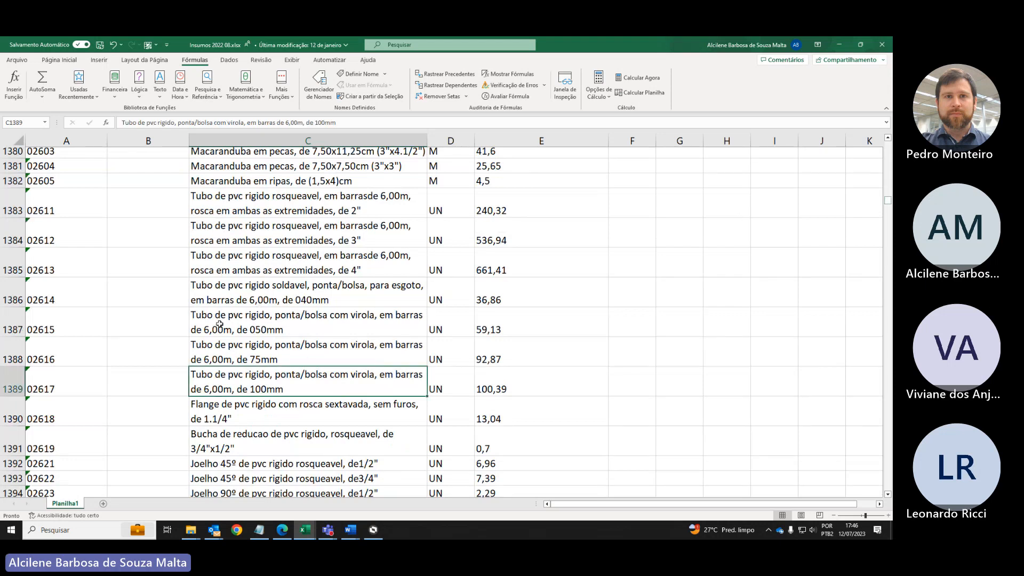
pyautogui.scroll(-6, 219, 323)
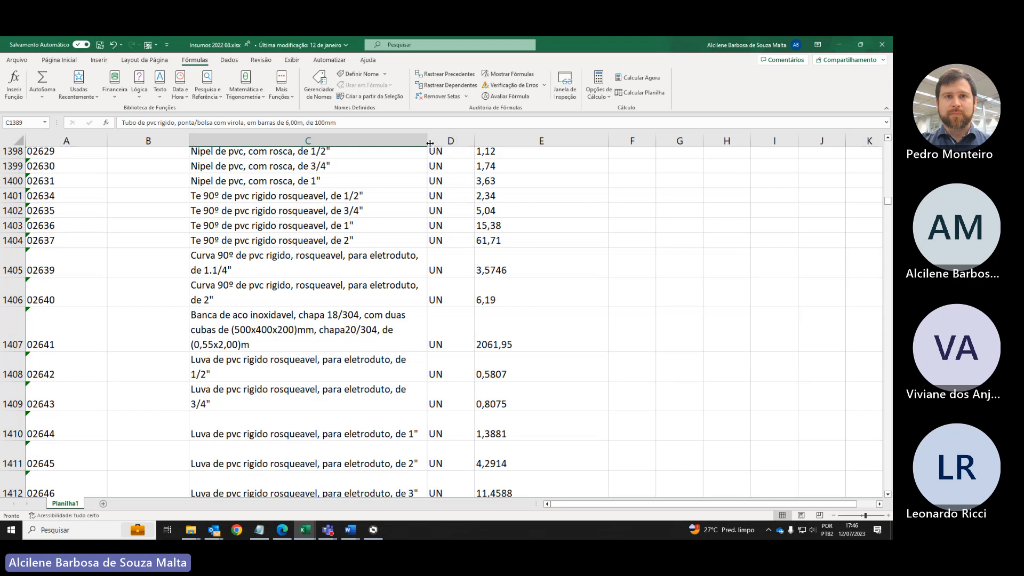
pyautogui.moveTo(430, 143); pyautogui.dragTo(456, 143)
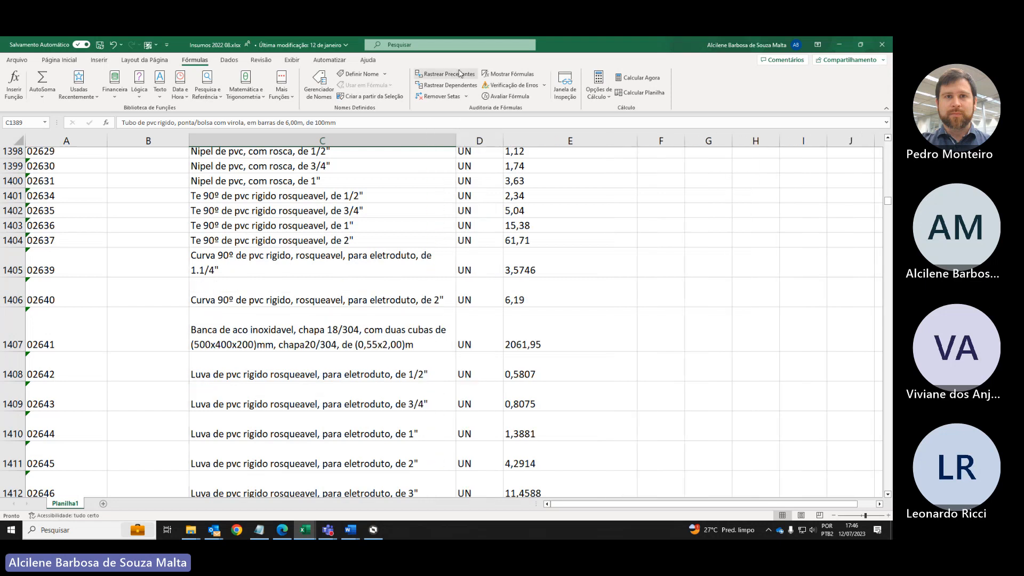